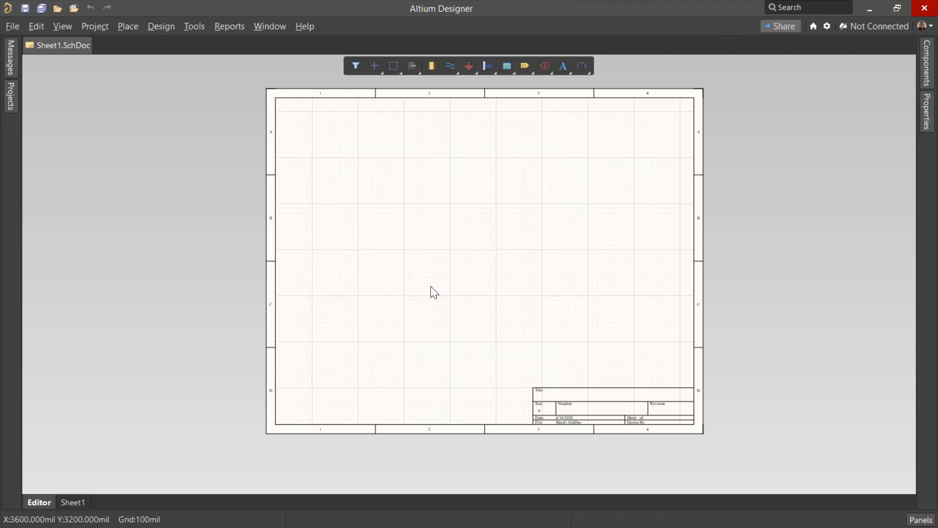
# Connect to the Altium Product Marketing workspace and check its component list
pyautogui.click(877, 26)
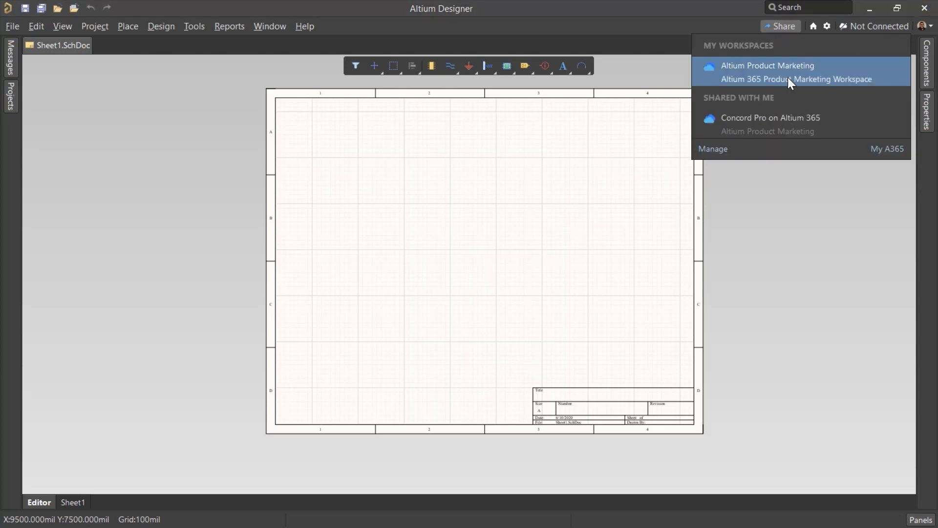
pyautogui.click(860, 66)
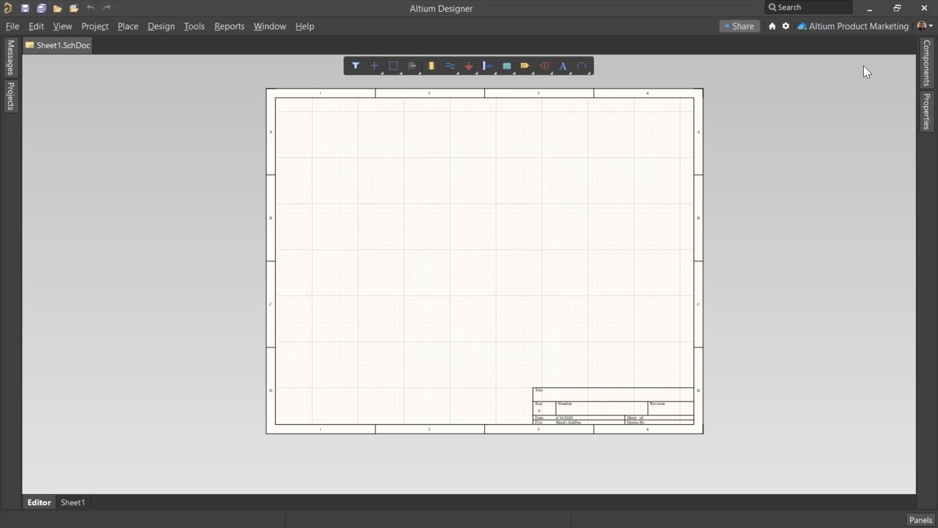
pyautogui.click(923, 75)
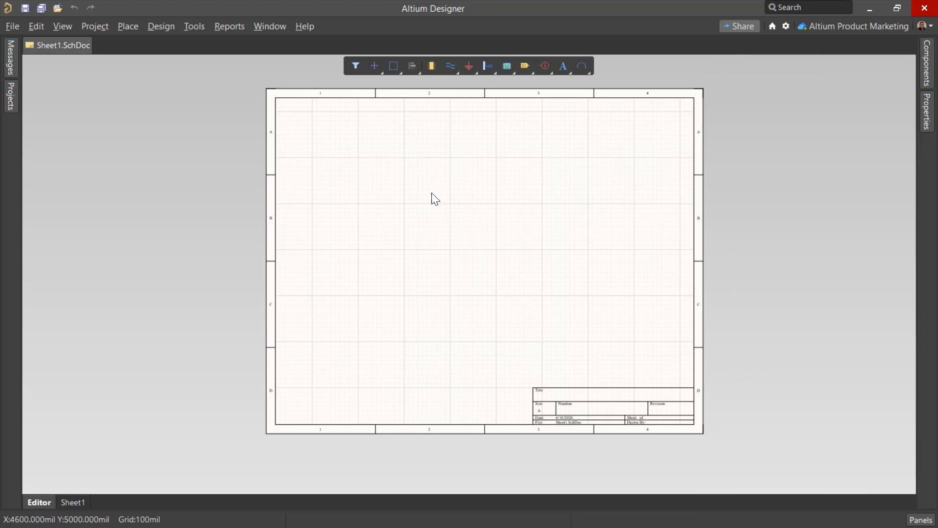
# Start the Library Migrator, add Kame_FMU.IntLib as the source library, and widen the Name column of the component preview
pyautogui.click(13, 25)
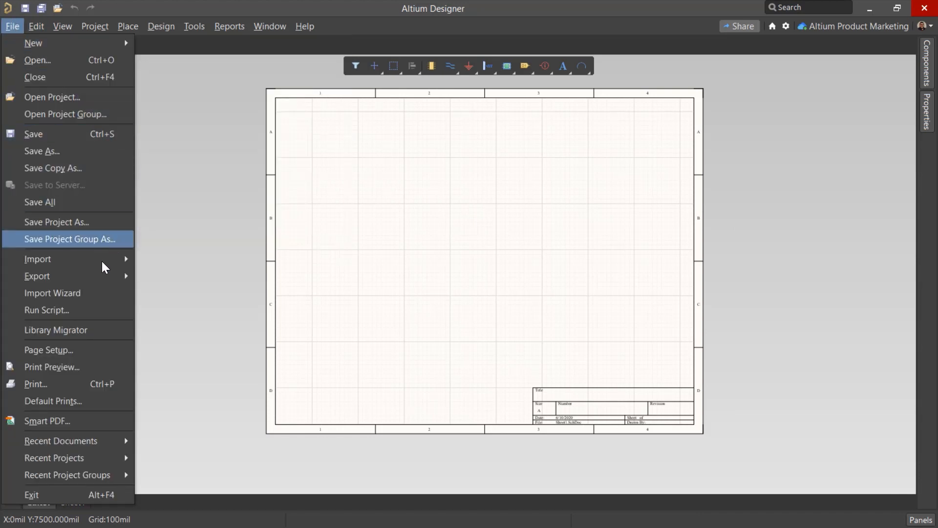
pyautogui.click(109, 332)
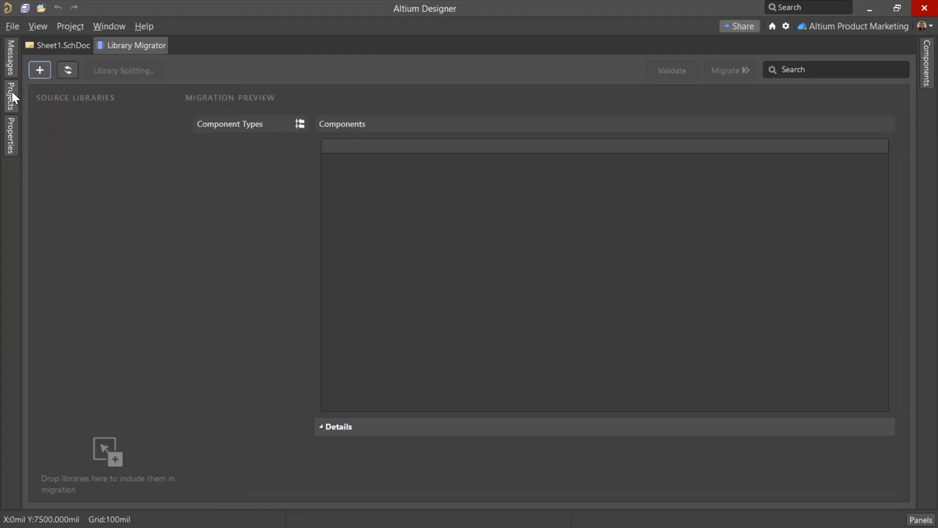
pyautogui.click(45, 63)
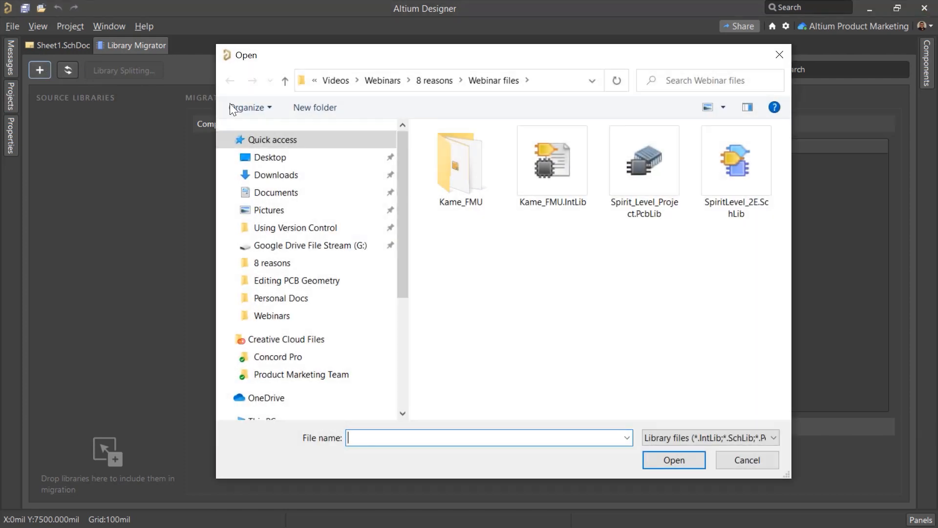
pyautogui.doubleClick(555, 175)
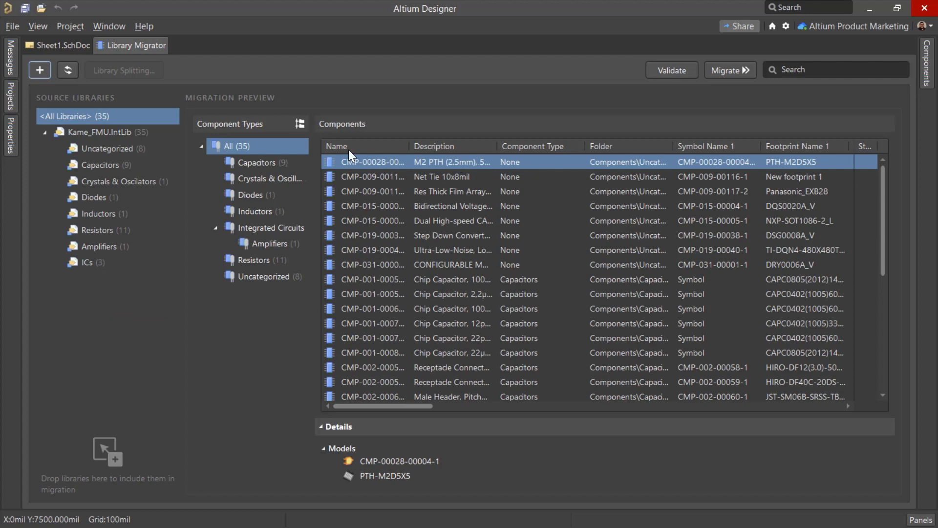
pyautogui.click(52, 134)
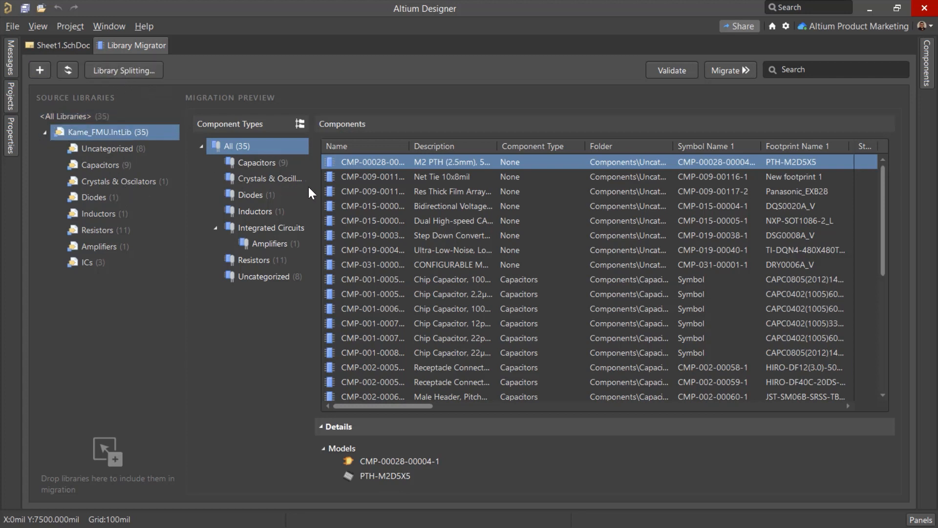
pyautogui.moveTo(409, 147); pyautogui.dragTo(427, 151)
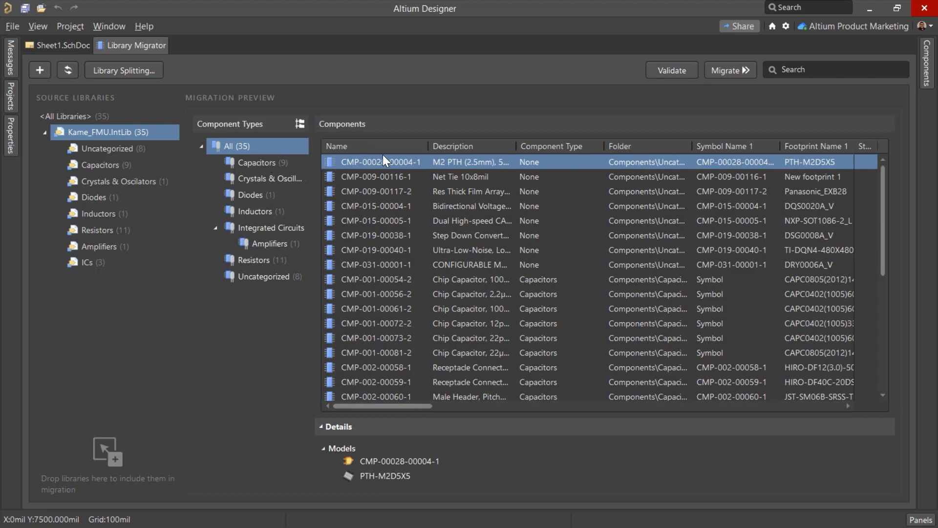
# Show the properties for all source libraries and map the Name parameter to the Comment library field
pyautogui.click(12, 134)
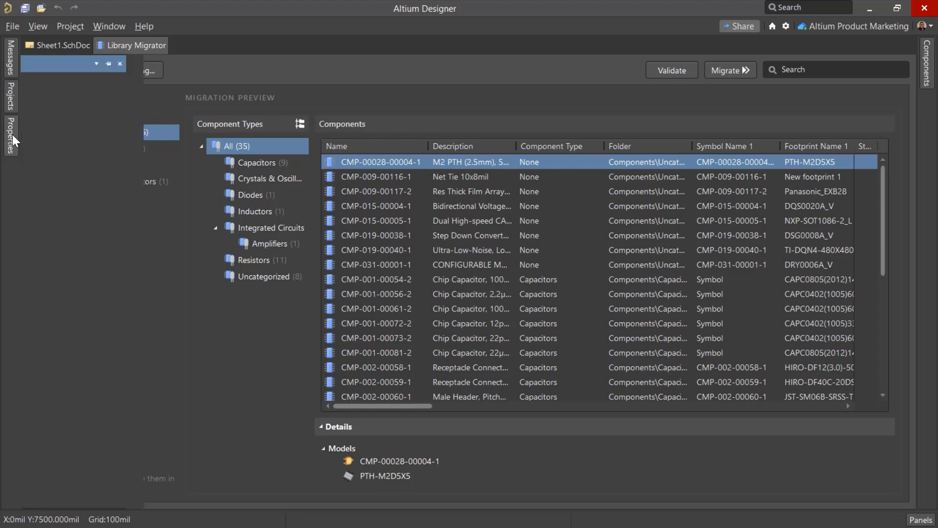
pyautogui.click(216, 64)
pyautogui.click(301, 116)
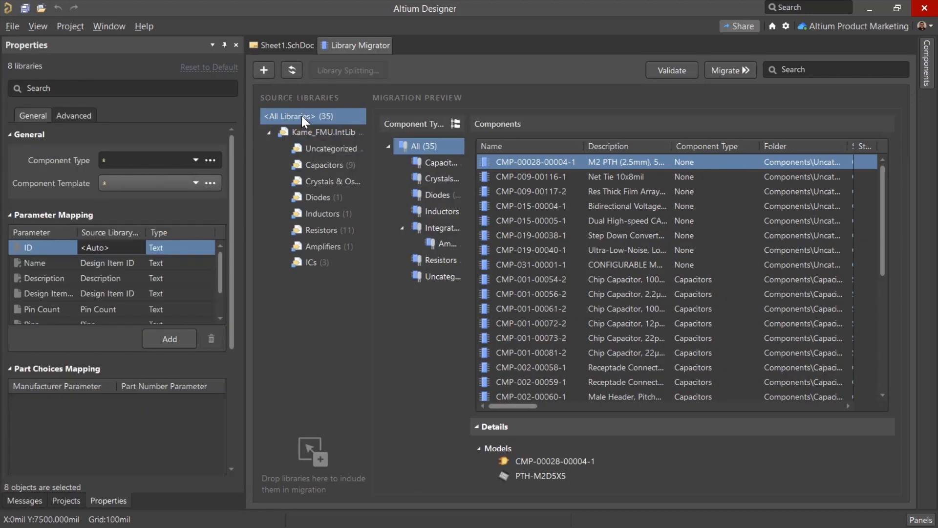
pyautogui.click(44, 263)
pyautogui.click(140, 263)
pyautogui.click(120, 289)
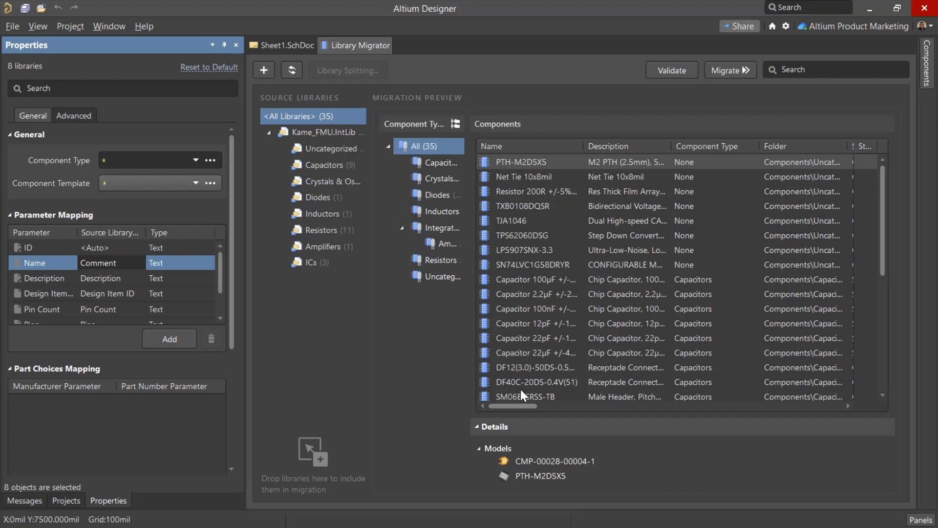
# Examine the remaining parameter mappings, the migration checks, and the report mode options for Invalid Part Choice mapping
pyautogui.scroll(-3, 130, 315)
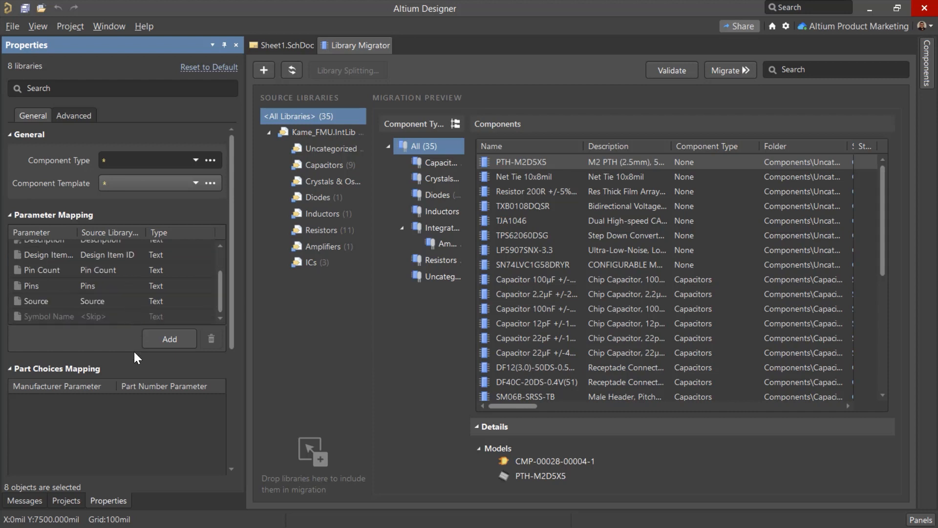
pyautogui.click(130, 367)
pyautogui.scroll(-3, 130, 367)
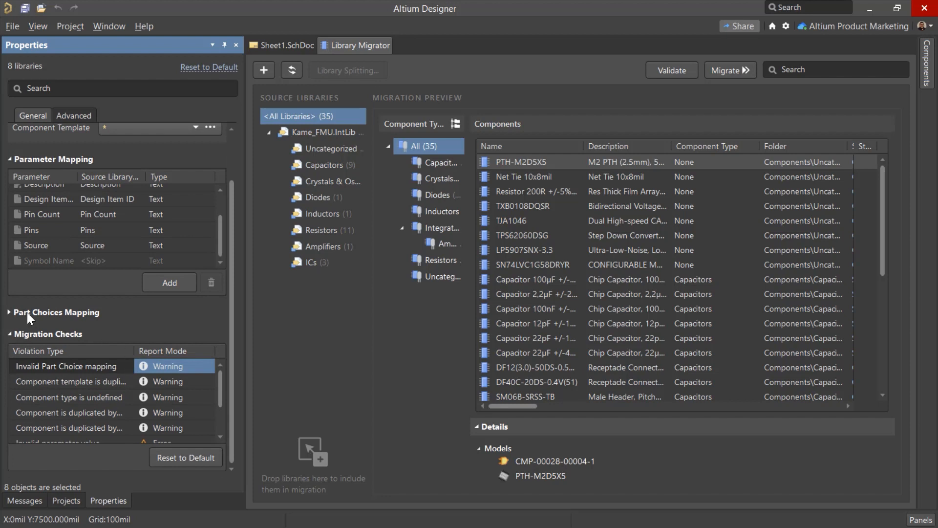
pyautogui.click(27, 313)
pyautogui.click(35, 278)
pyautogui.click(168, 365)
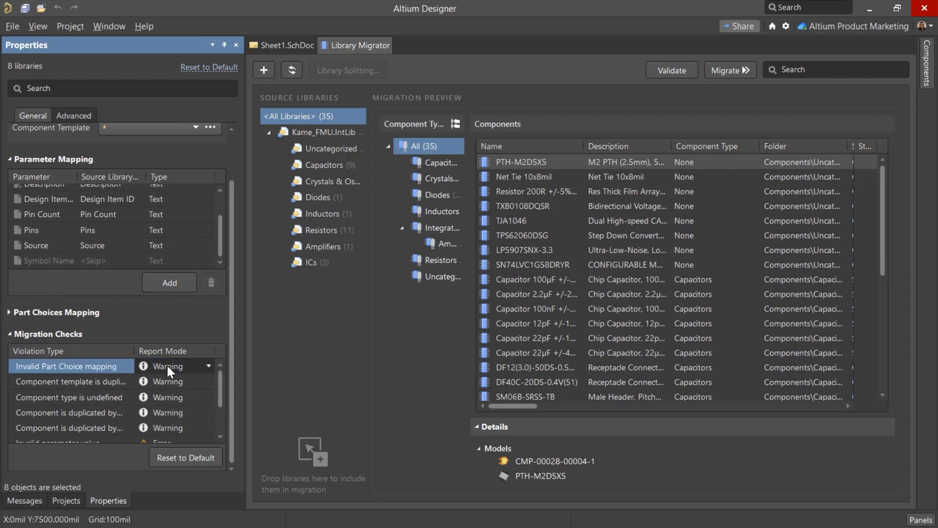
pyautogui.click(203, 365)
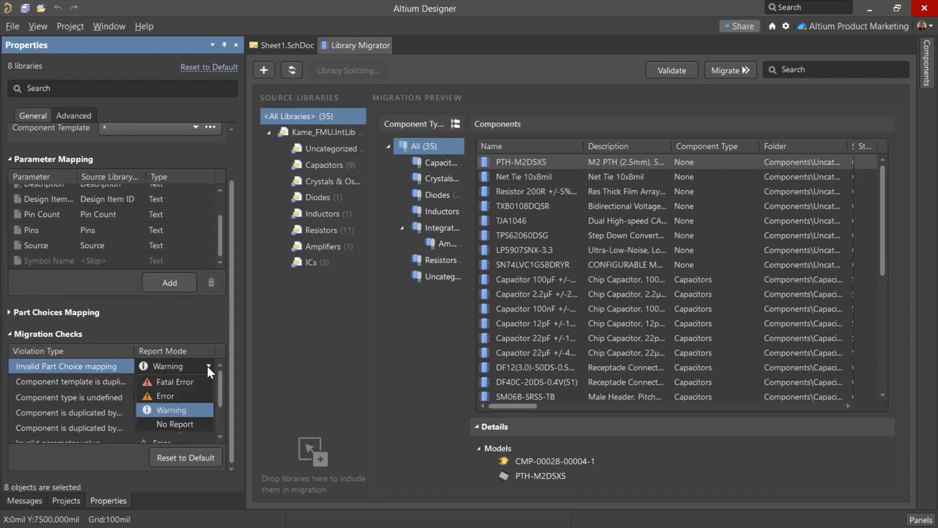
pyautogui.click(207, 365)
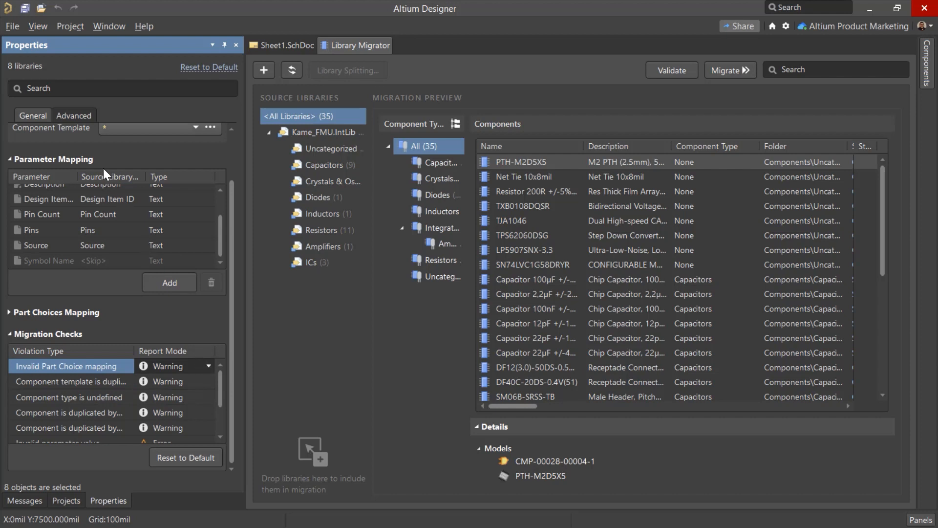
# In the advanced component settings, choose Name as the unique field for duplicates detection
pyautogui.click(67, 112)
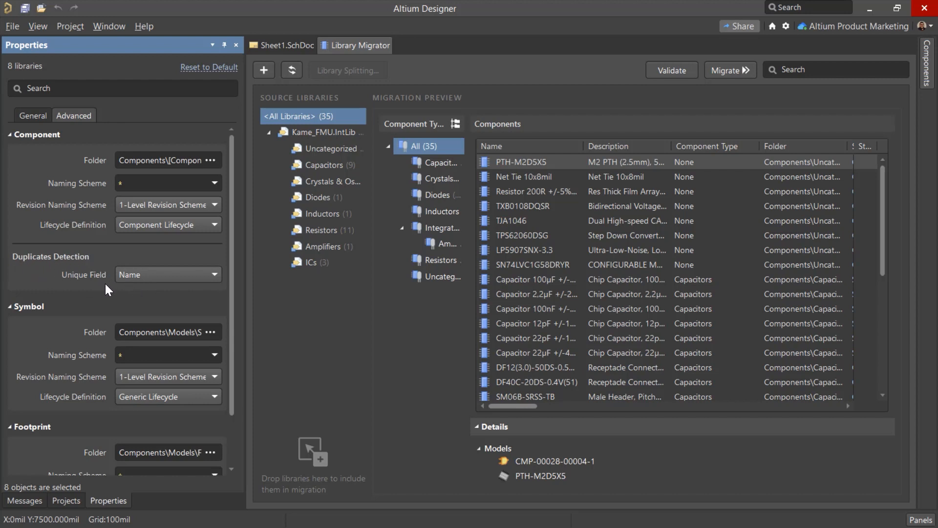
pyautogui.click(165, 274)
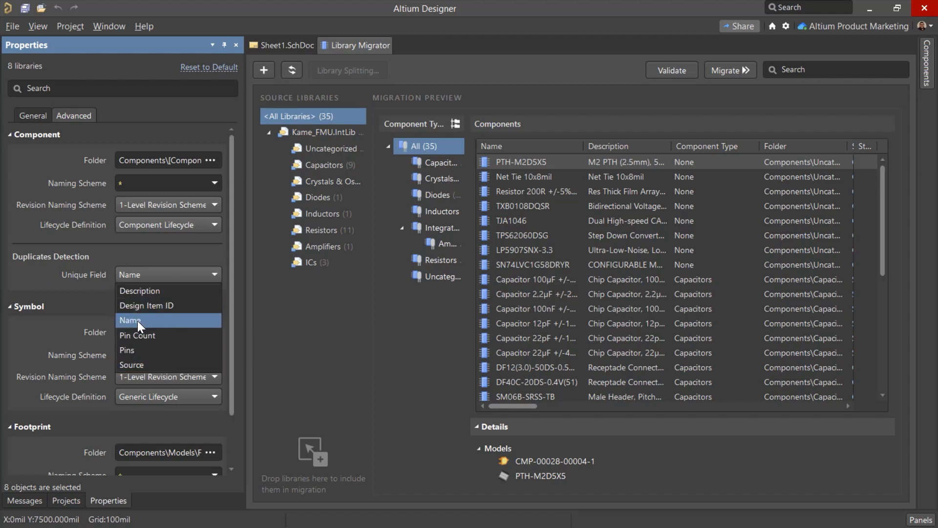
pyautogui.click(157, 319)
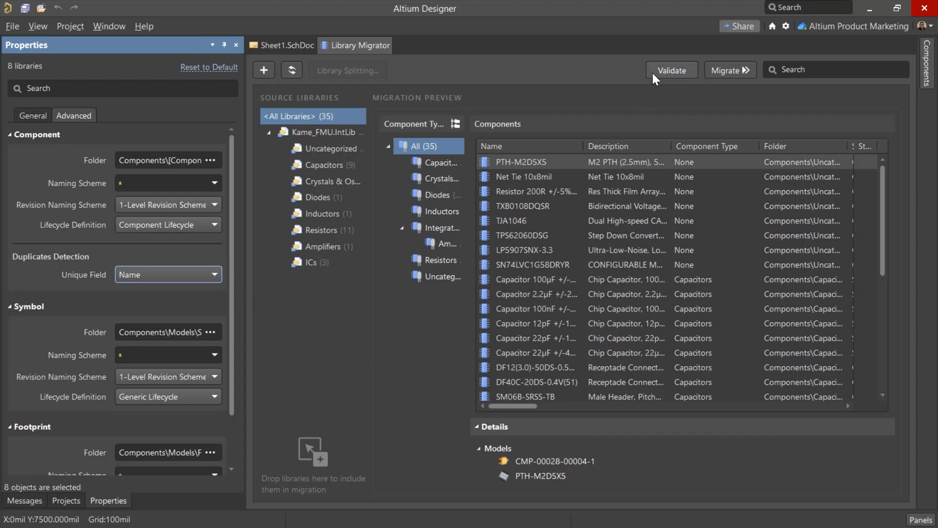
# Validate the library migration, review the reported component messages, and unpin the message list
pyautogui.click(690, 71)
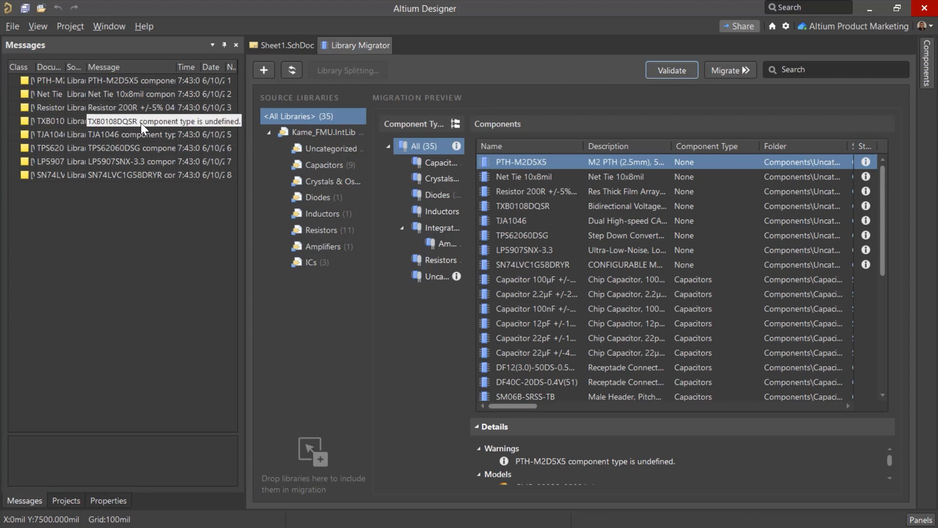
pyautogui.moveTo(246, 141); pyautogui.dragTo(289, 141)
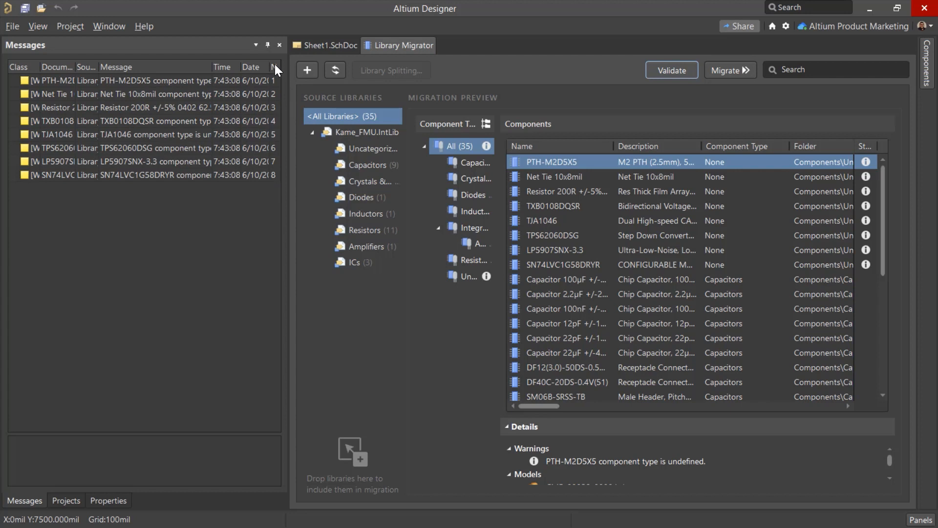
pyautogui.click(269, 43)
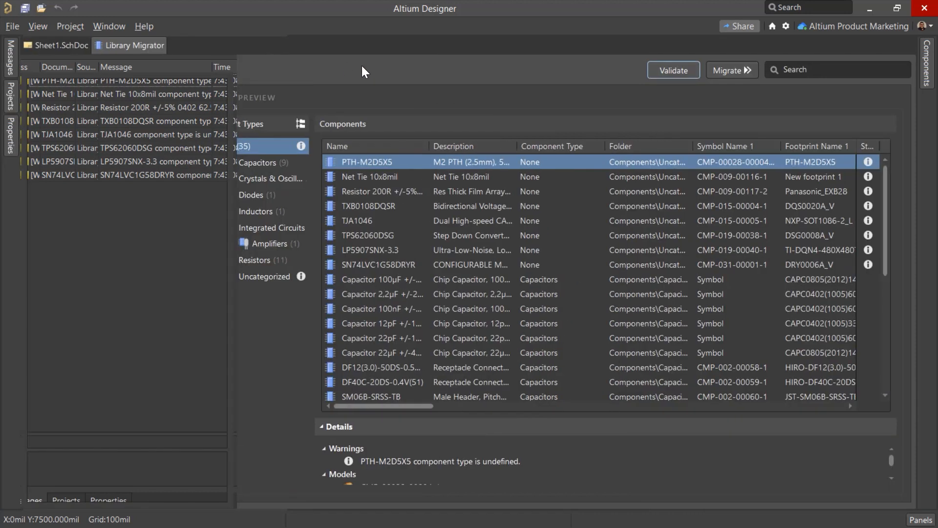
# Migrate the Kame_FMU.IntLib components to the workspace, ignoring the violations, and dismiss the migration summary
pyautogui.click(720, 71)
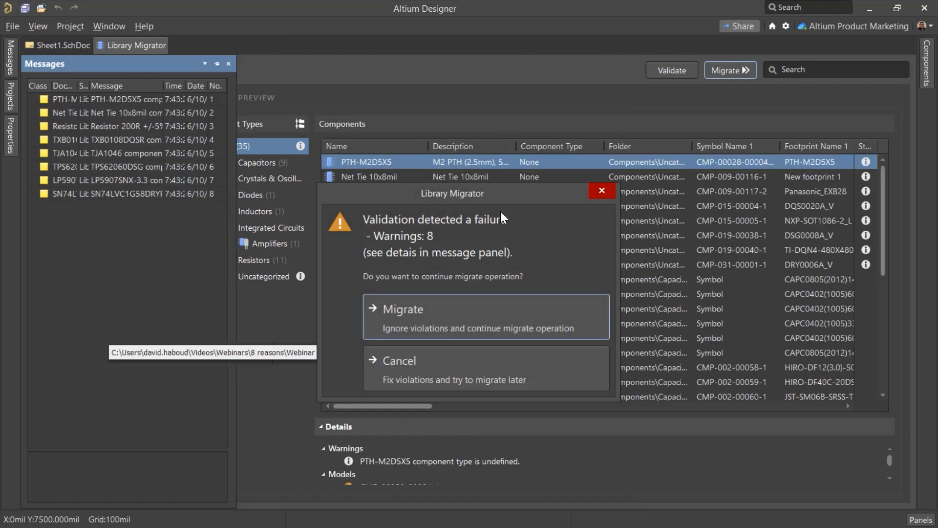
pyautogui.click(439, 311)
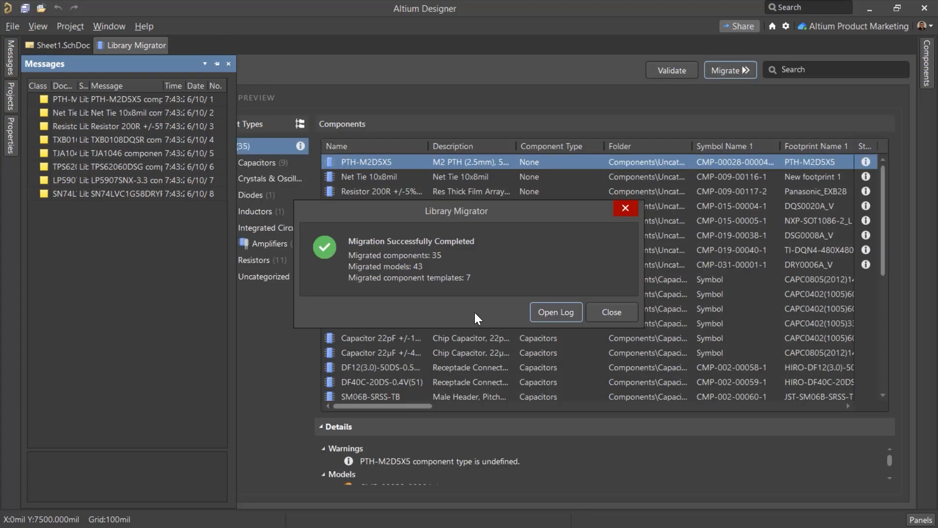
pyautogui.click(597, 318)
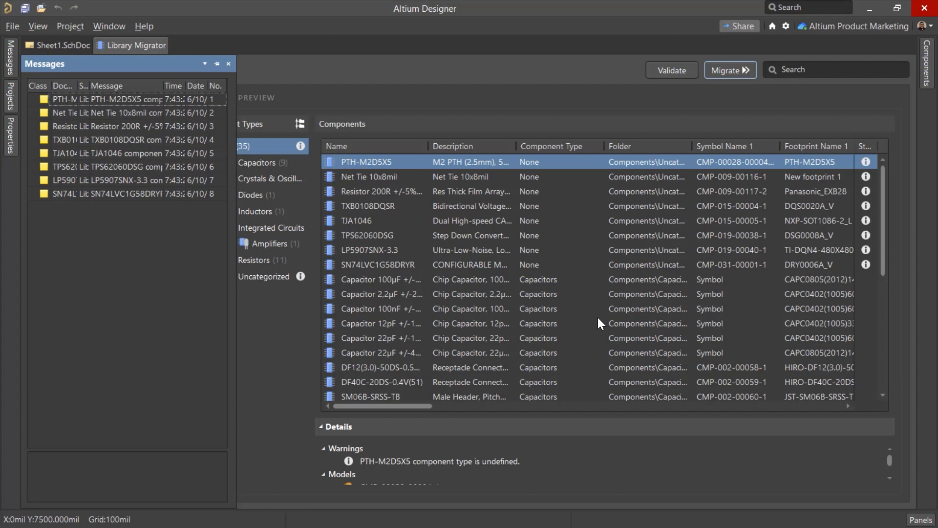
# Look through the migrated components in the workspace's component list
pyautogui.click(926, 64)
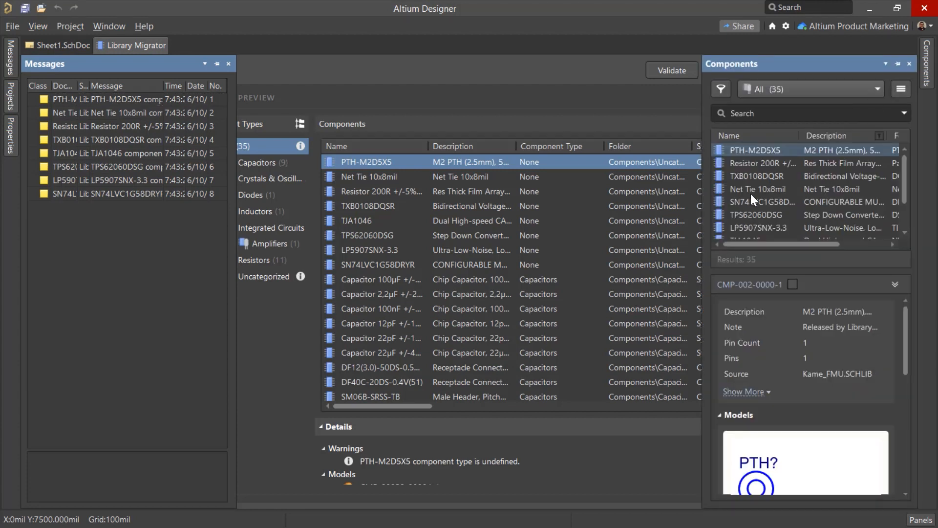
pyautogui.scroll(-5, 754, 198)
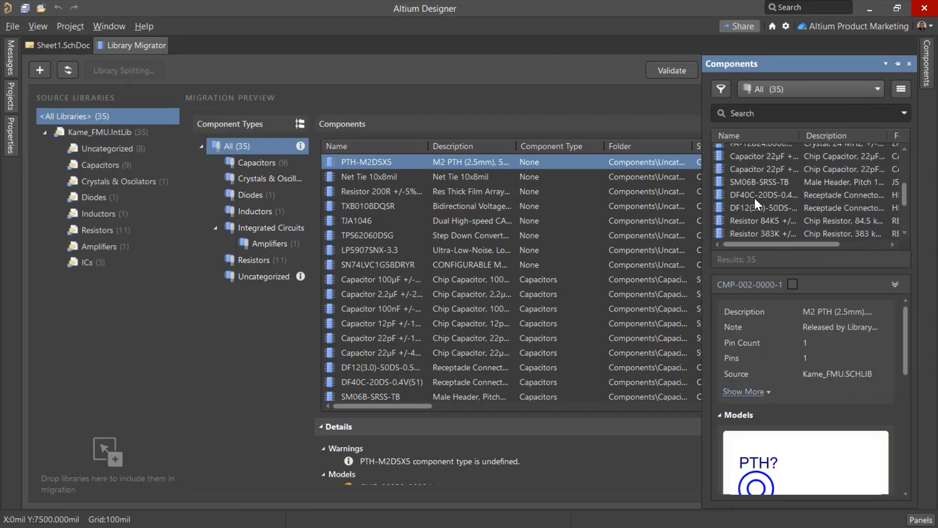
pyautogui.scroll(-5, 754, 198)
pyautogui.scroll(10, 754, 198)
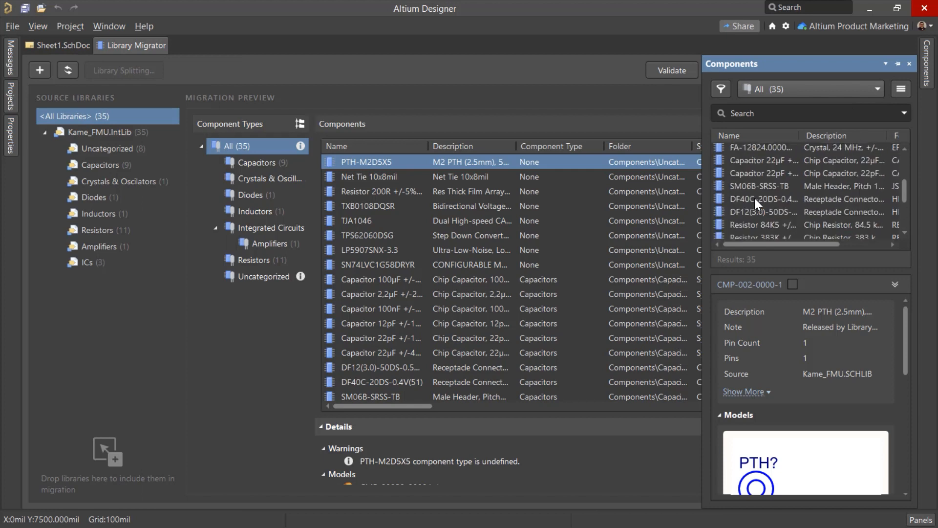
# Remove Kame_FMU.IntLib from the source libraries and add Spirit_Level_Project.PcbLib for migration instead
pyautogui.click(100, 130)
pyautogui.rightClick(100, 130)
pyautogui.click(123, 158)
pyautogui.click(42, 72)
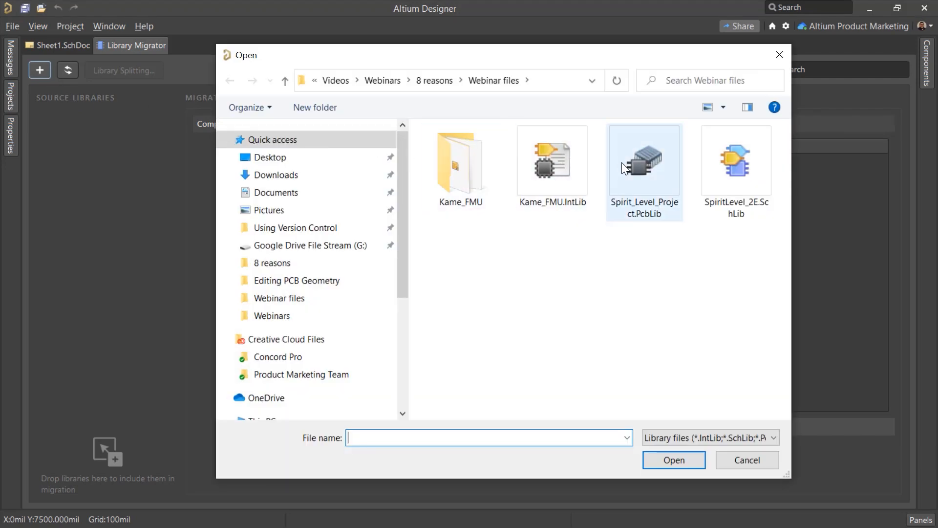
pyautogui.doubleClick(658, 168)
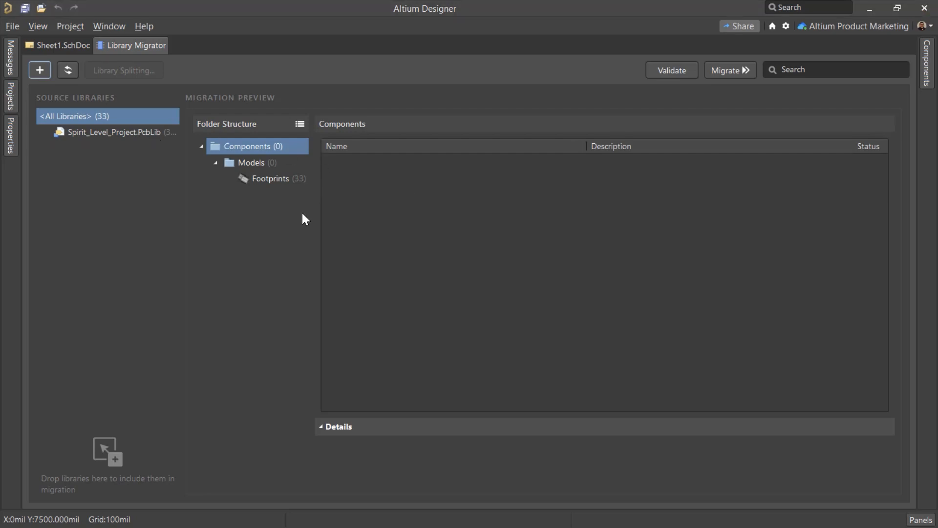
pyautogui.click(43, 71)
pyautogui.press('Escape')
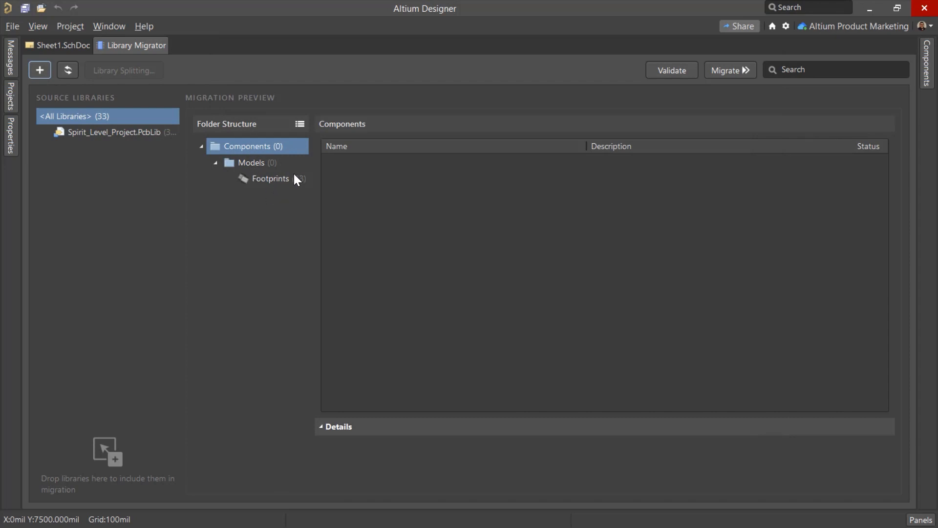
# Try to migrate the footprint models of Spirit_Level_Project.PcbLib to the workspace and cancel the run
pyautogui.click(277, 178)
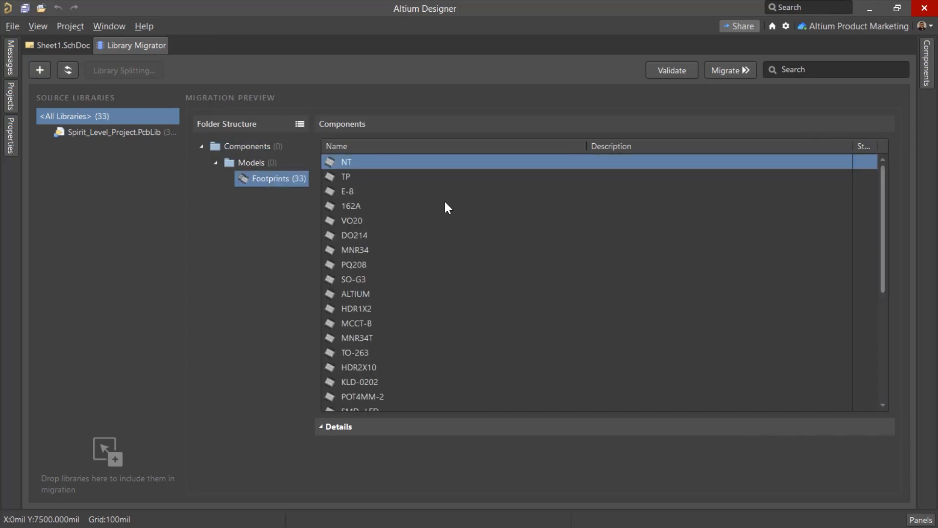
pyautogui.click(742, 72)
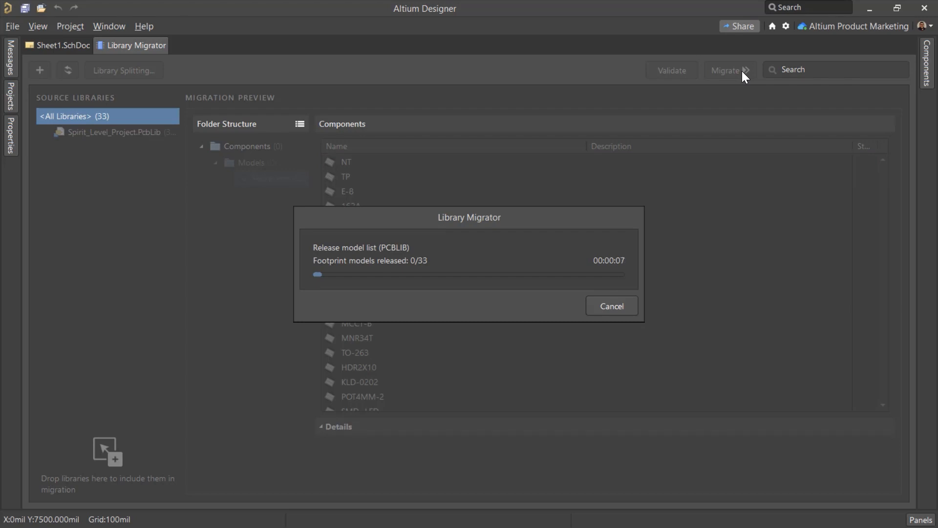
pyautogui.click(601, 295)
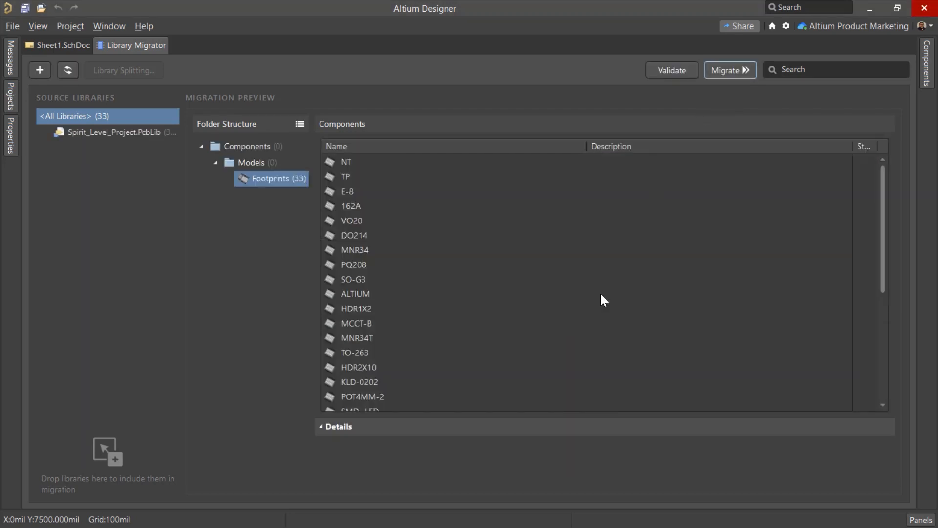
# Remove Spirit_Level_Project.PcbLib from the source libraries and add SpiritLevel_2E.SchLib for migration instead
pyautogui.rightClick(120, 131)
pyautogui.click(159, 160)
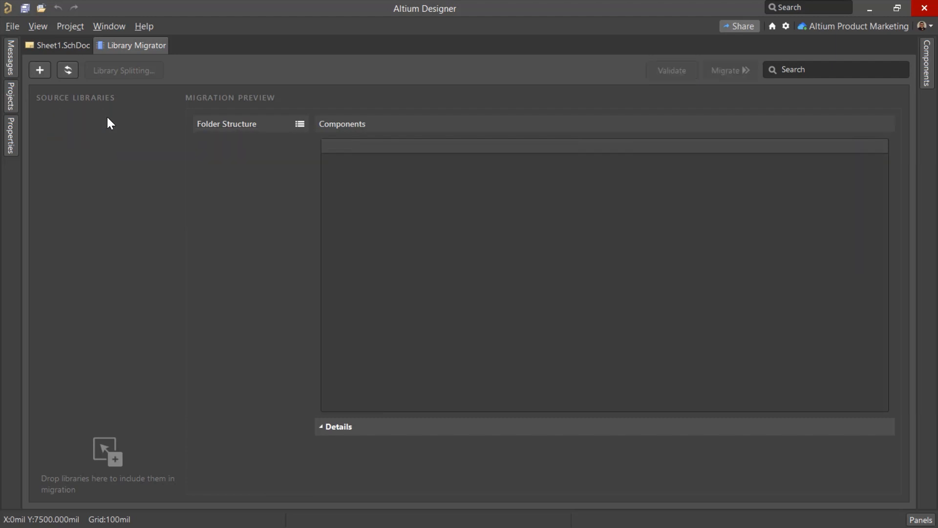
pyautogui.click(40, 70)
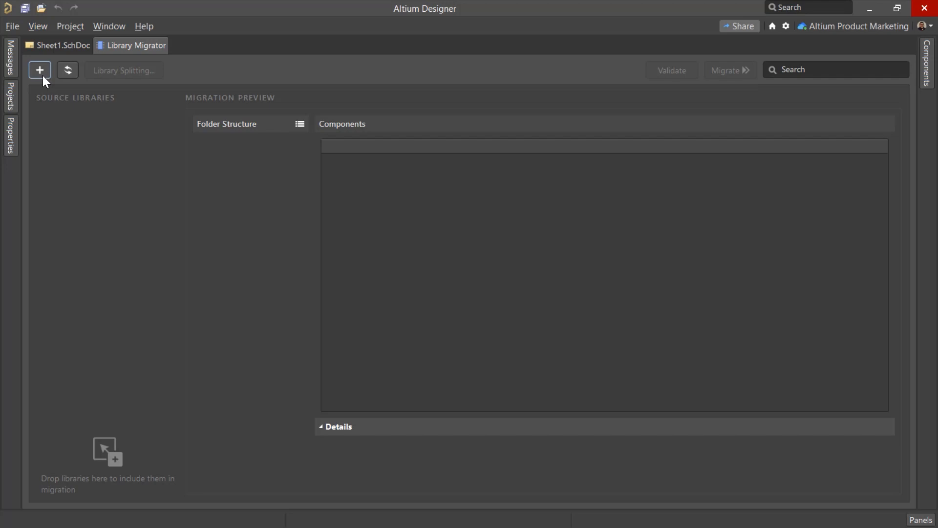
pyautogui.click(710, 176)
pyautogui.doubleClick(708, 171)
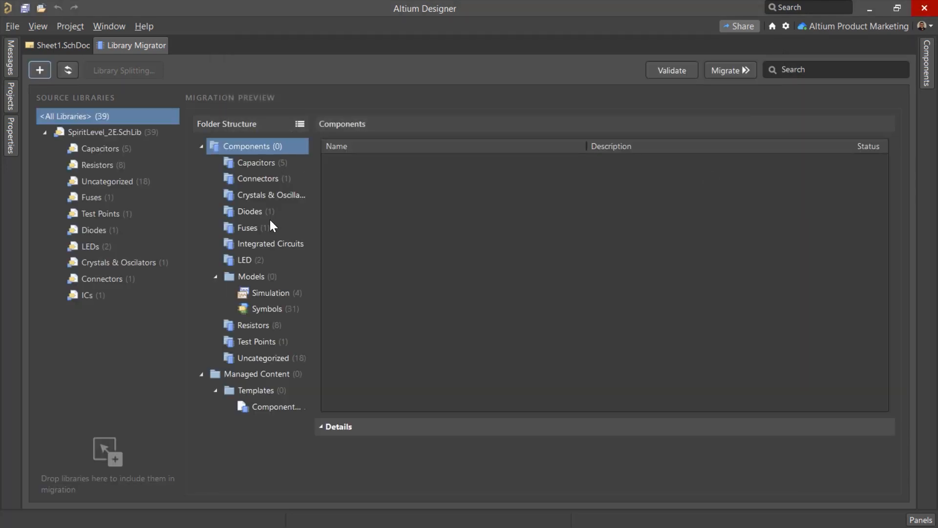
# Check the component templates in the migration preview, migrate SpiritLevel_2E.SchLib while ignoring the violations, and dismiss the summary
pyautogui.click(273, 407)
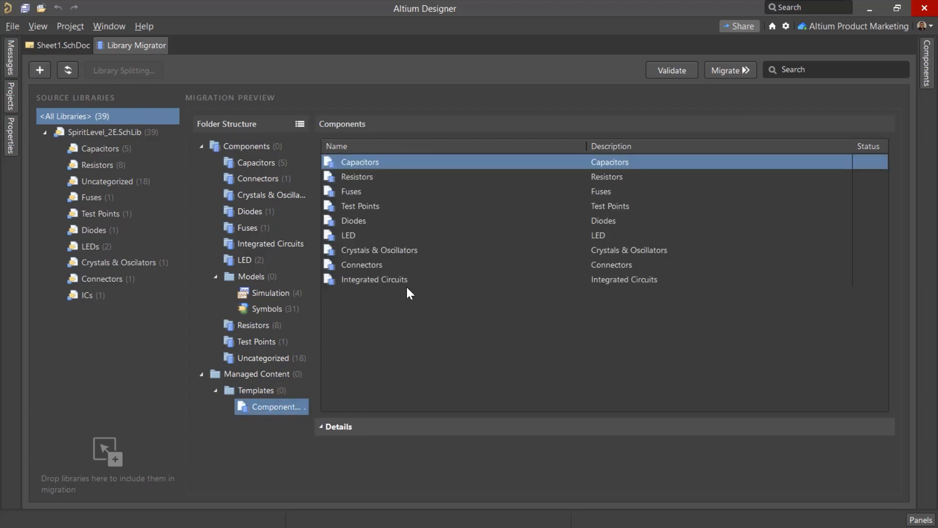
pyautogui.click(707, 72)
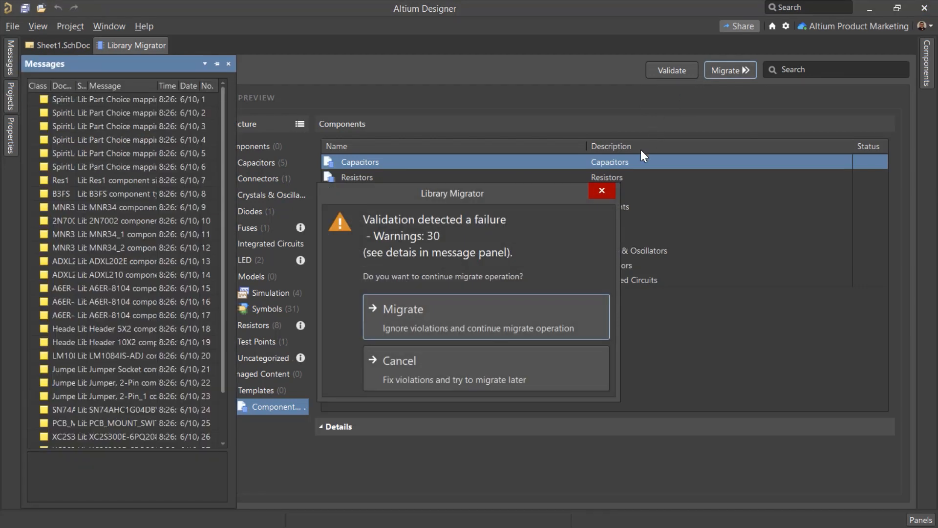
pyautogui.click(532, 318)
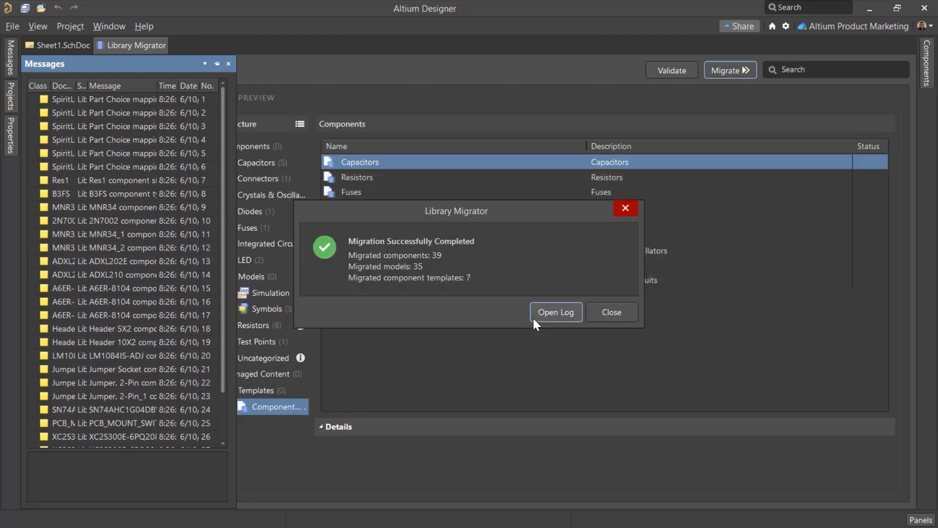
pyautogui.click(597, 317)
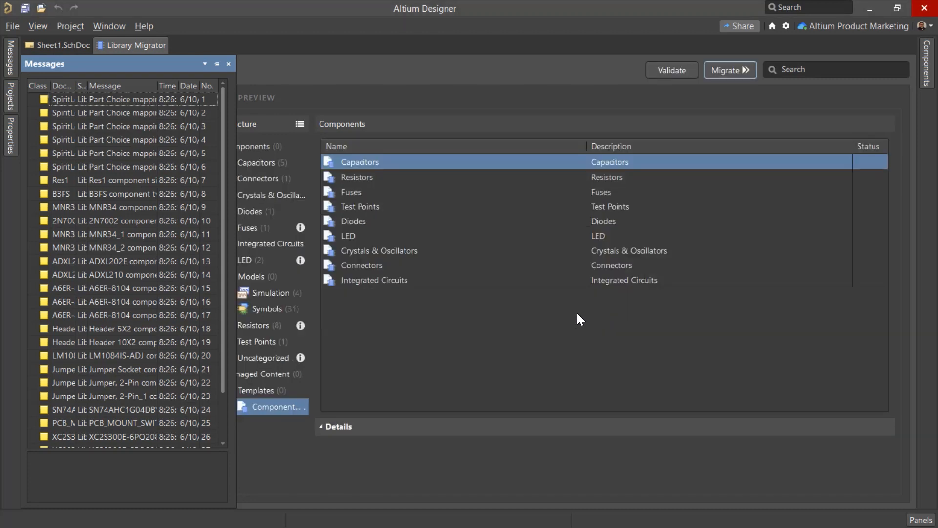
# Close the messages and the Library Migrator, and keep the component list docked open beside Sheet1.SchDoc
pyautogui.click(229, 62)
pyautogui.rightClick(142, 43)
pyautogui.click(158, 51)
pyautogui.click(930, 74)
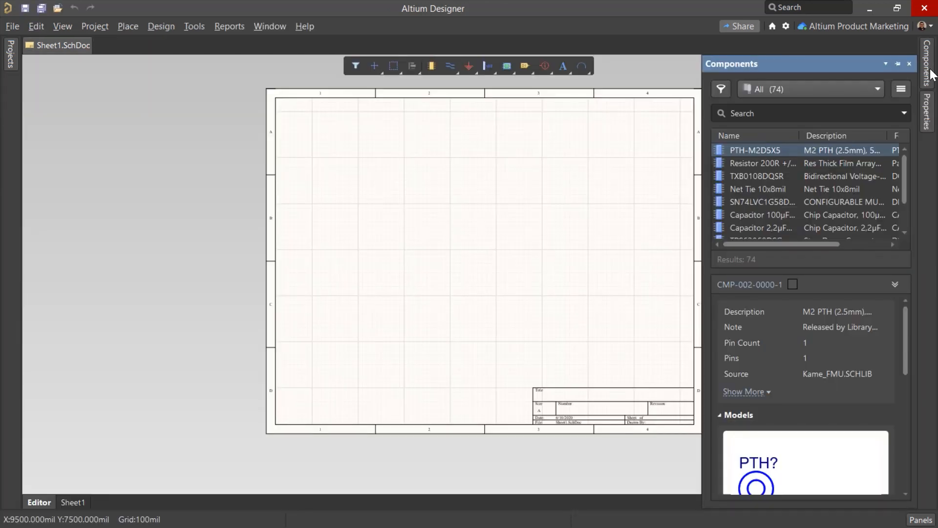
pyautogui.click(898, 64)
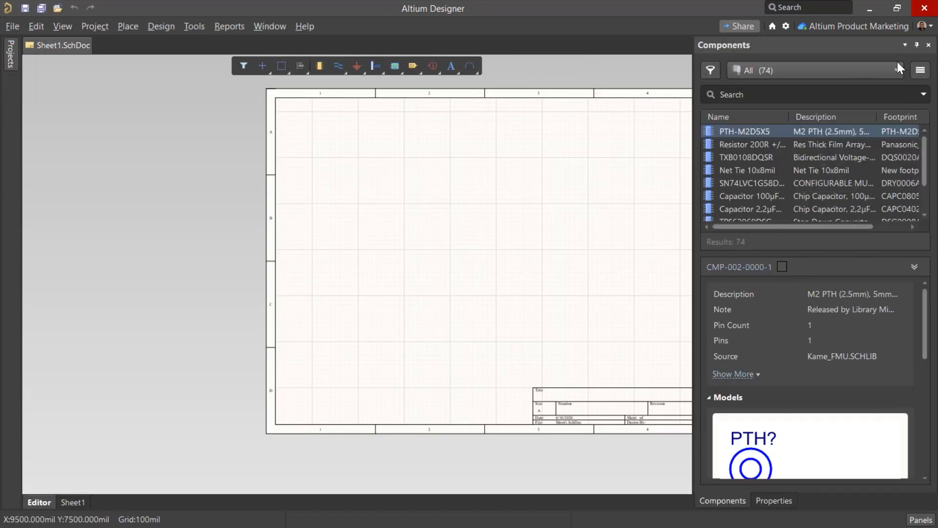
pyautogui.click(774, 168)
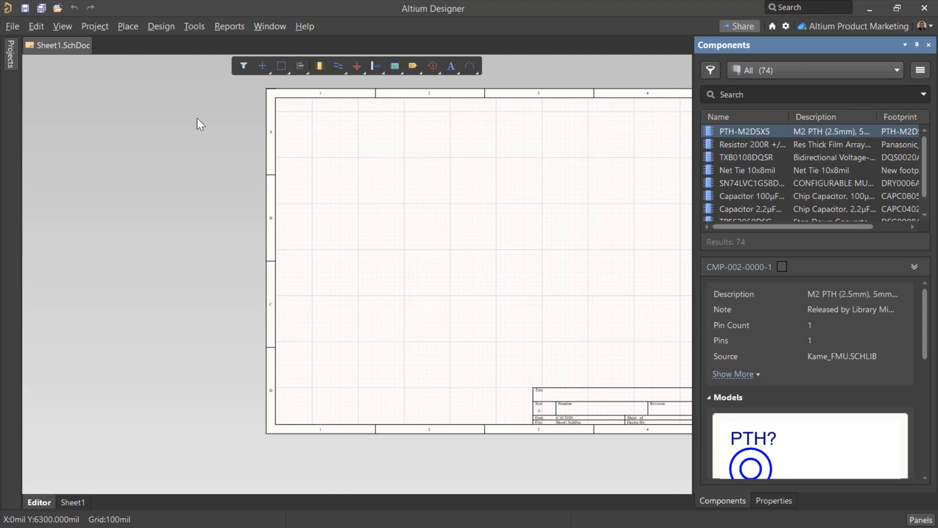
# Create a new workspace component from one of the listed component types
pyautogui.click(14, 24)
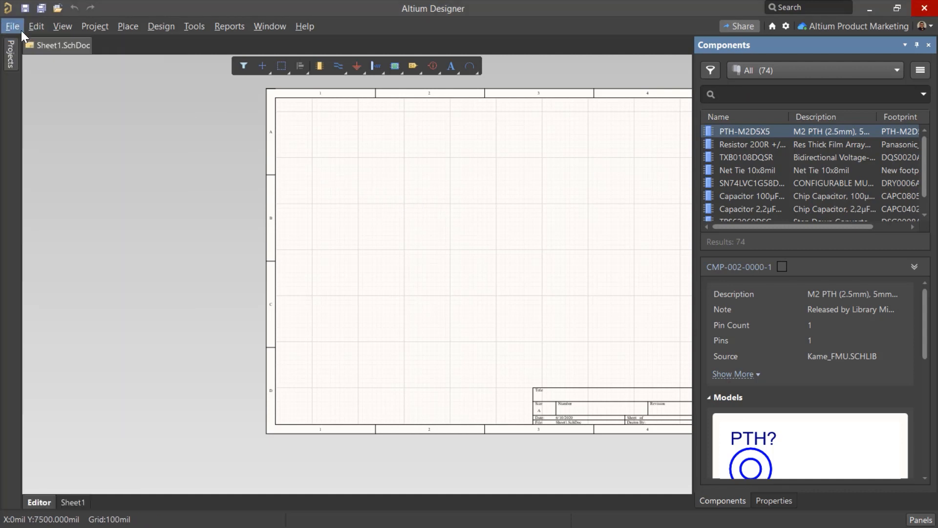
pyautogui.moveTo(69, 42)
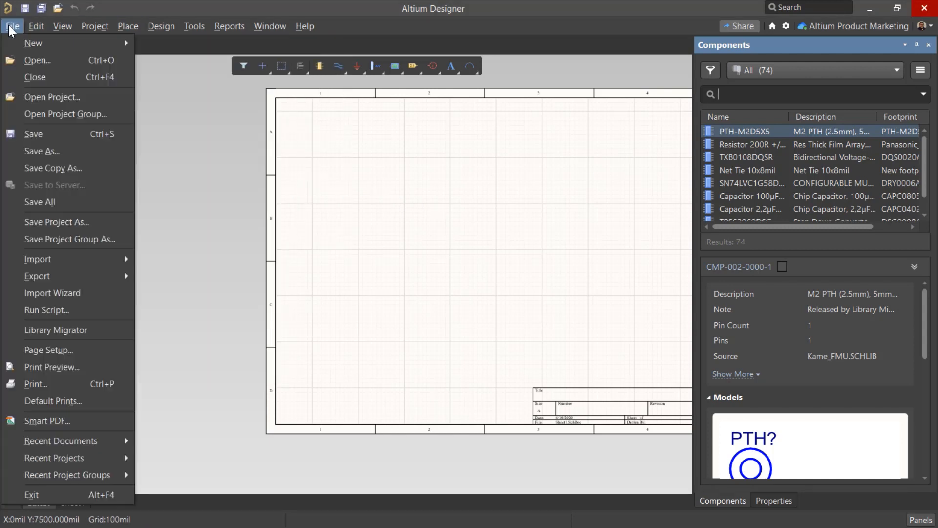
pyautogui.click(235, 146)
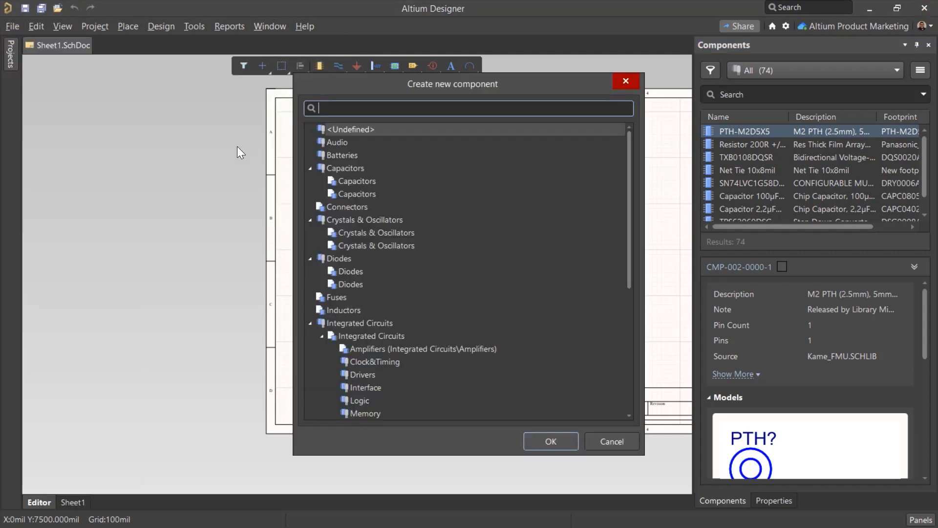
pyautogui.scroll(-7, 404, 268)
pyautogui.scroll(-1, 404, 269)
pyautogui.doubleClick(368, 337)
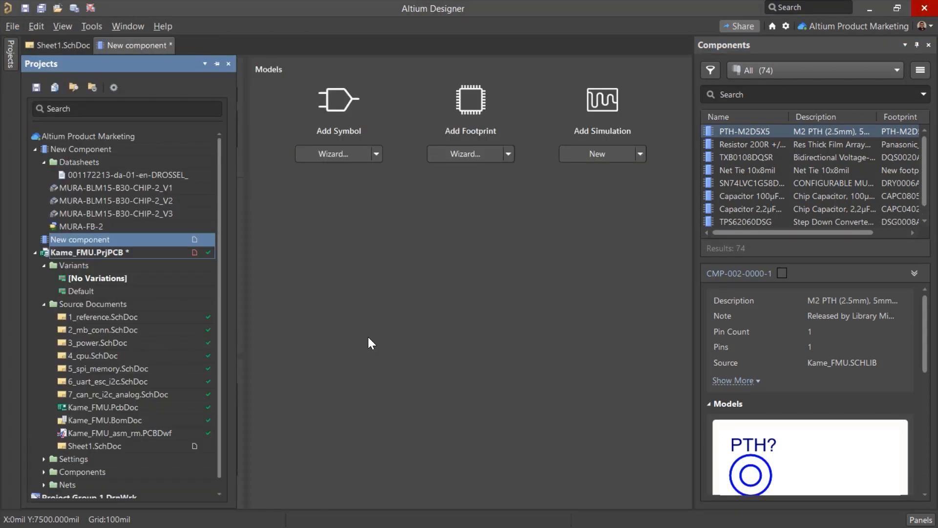
# Define the new component from the Murata part BLM15PX330SN1D, using its part data and models, and save it
pyautogui.click(169, 95)
pyautogui.write('BLM1')
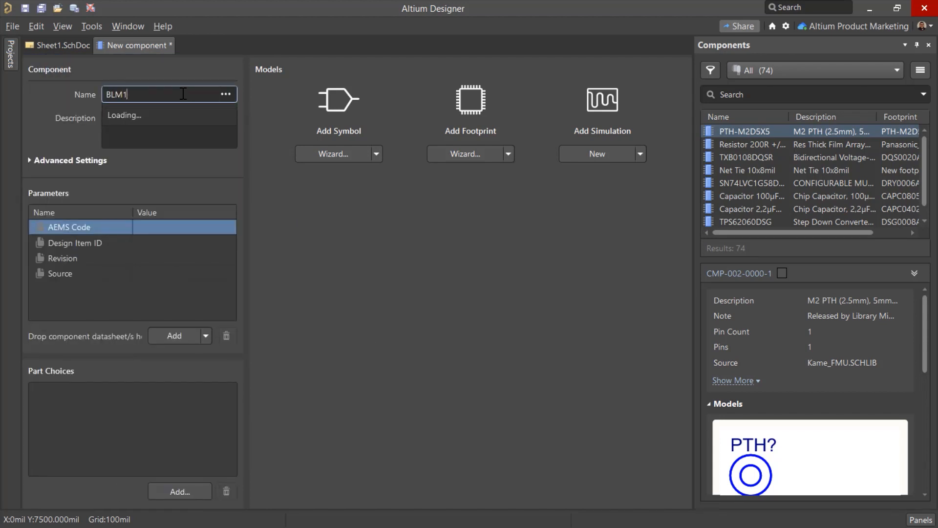
pyautogui.write('5')
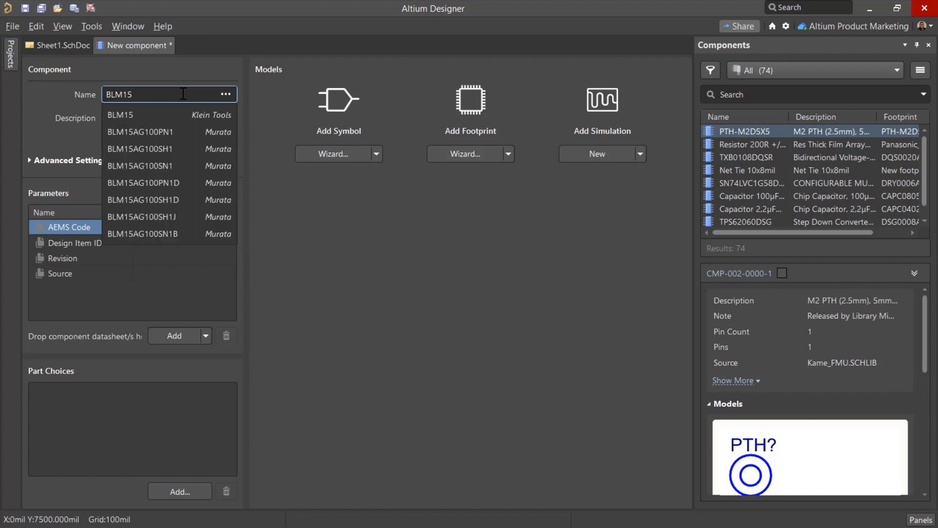
pyautogui.hotkey('ctrl', 'a')
pyautogui.write('BLM15PX330SN1D')
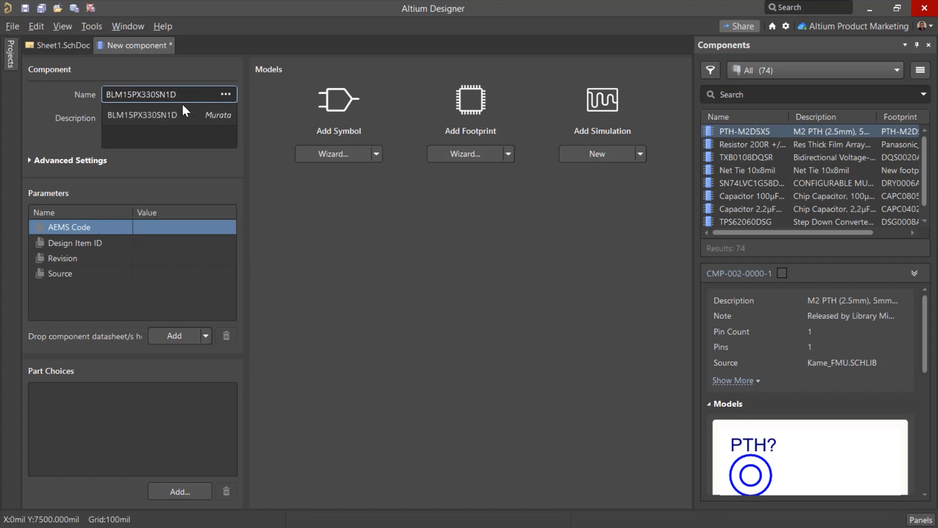
pyautogui.click(187, 113)
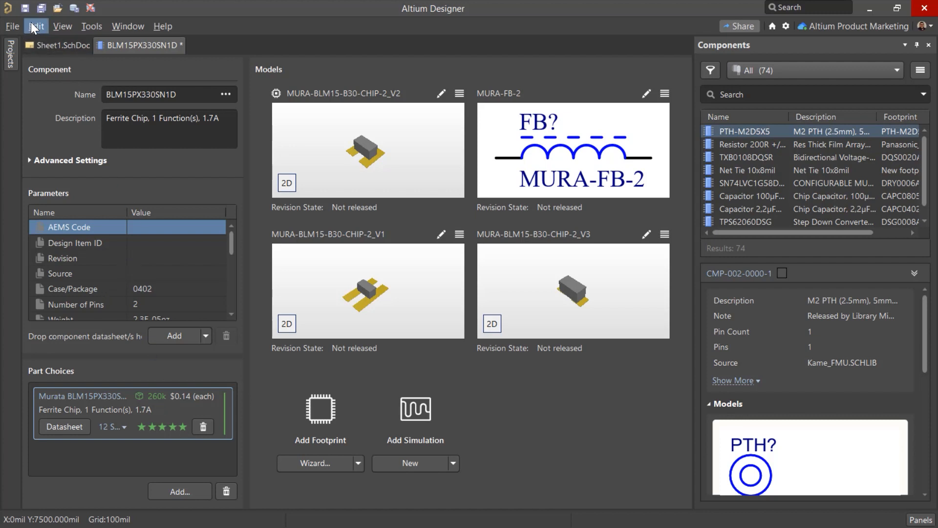
pyautogui.click(26, 8)
# Release the BLM15PX330SN1D component to the server with the release note "Initial creation!"
pyautogui.moveTo(13, 46)
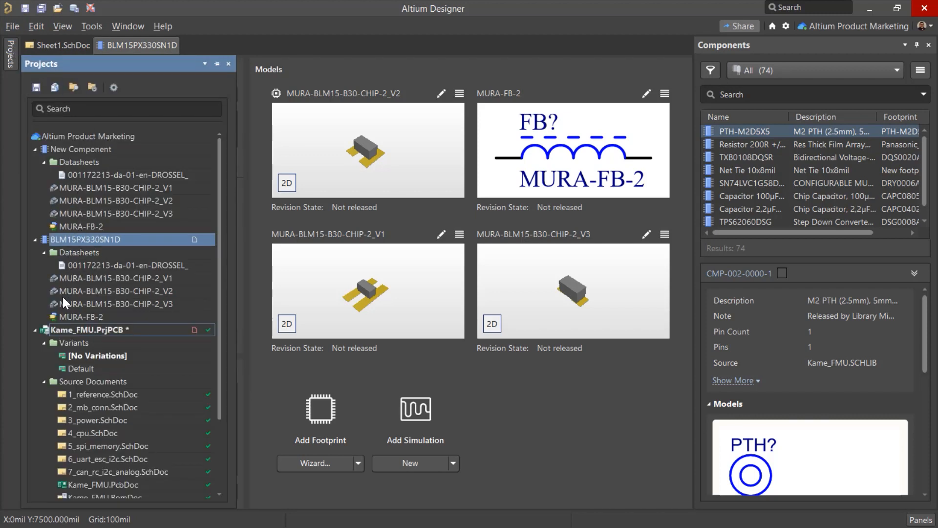
pyautogui.click(13, 26)
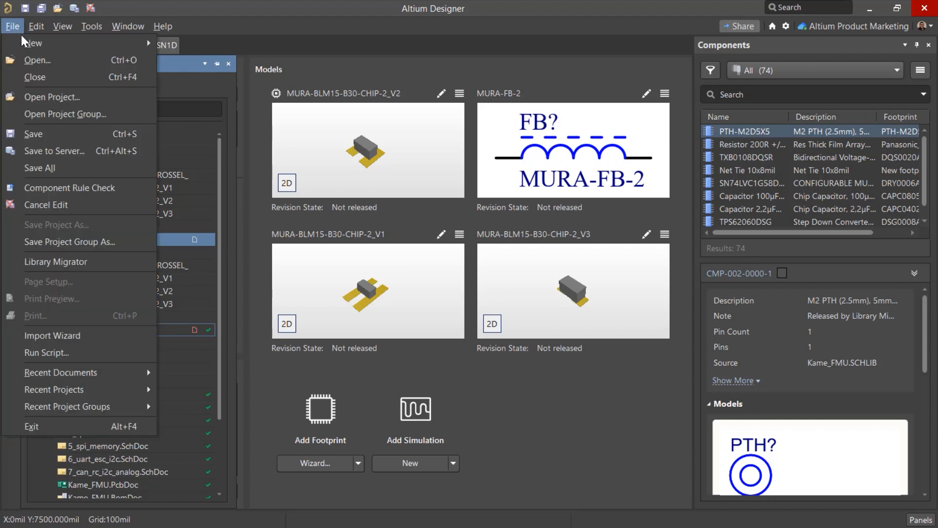
pyautogui.click(88, 151)
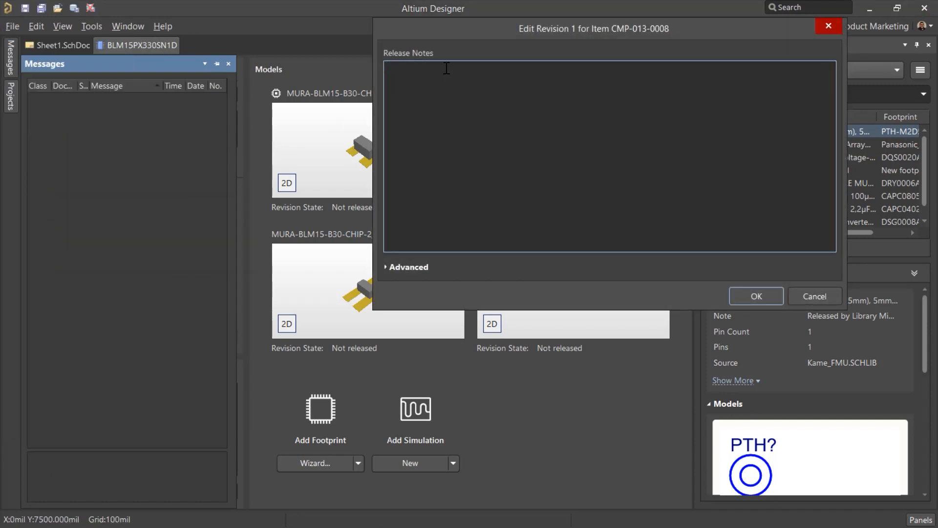
pyautogui.click(459, 61)
pyautogui.write('Initial creation@')
pyautogui.press('BackSpace')
pyautogui.write('!')
pyautogui.click(740, 294)
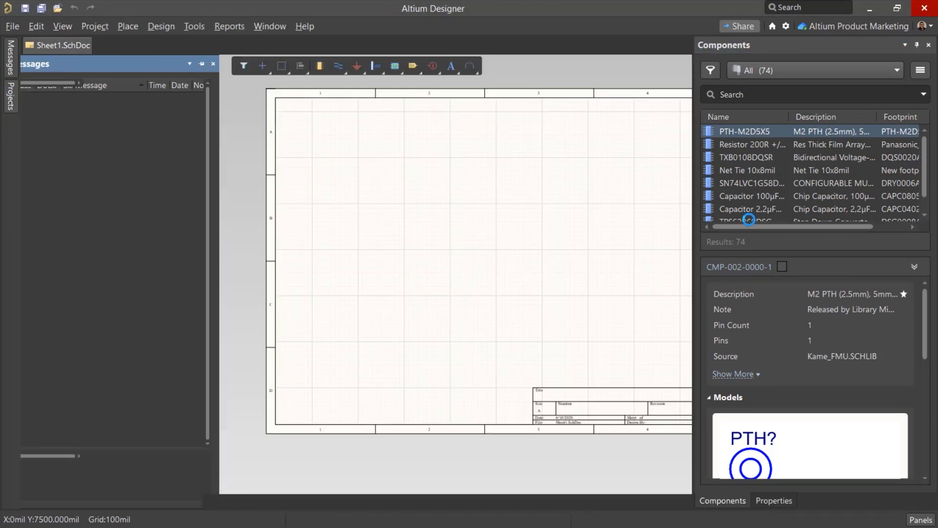
# Search all workspace components for BLM15PX330SN1D, then clear the search
pyautogui.click(740, 92)
pyautogui.write('BLM15PX330SN1D')
pyautogui.press('Return')
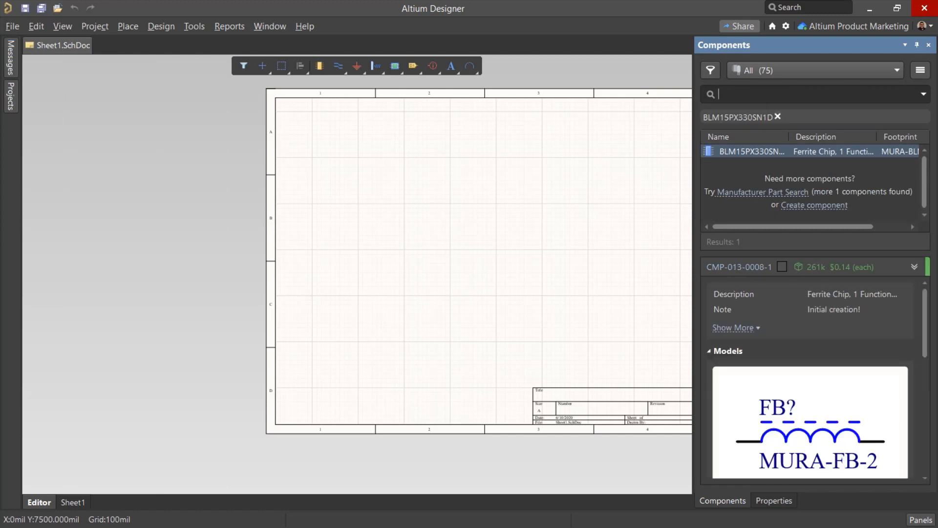
pyautogui.click(776, 117)
# Browse the component categories and limit the component list to Resistors
pyautogui.click(792, 65)
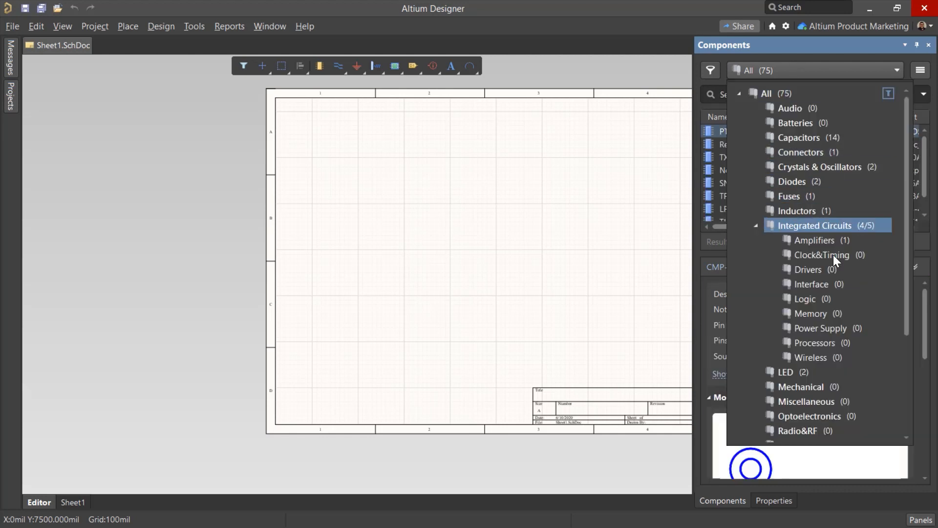
pyautogui.scroll(-3, 840, 342)
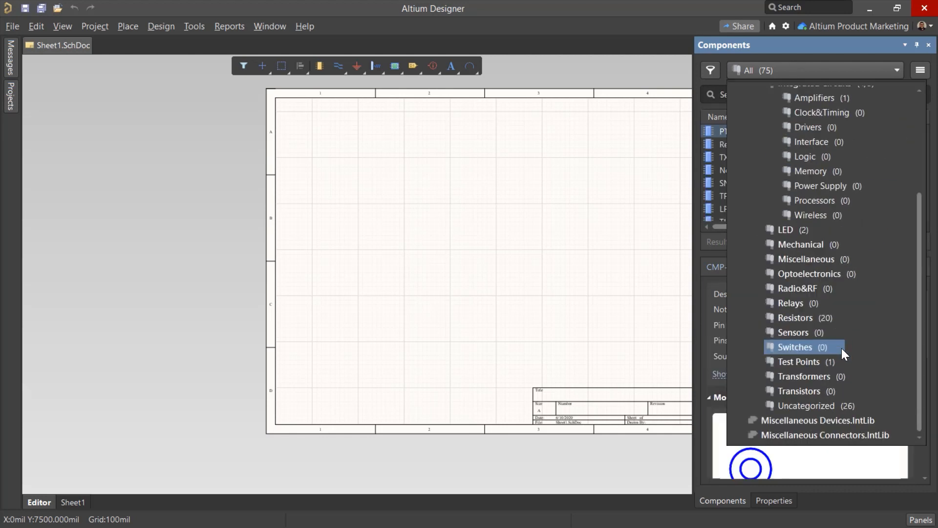
pyautogui.click(834, 319)
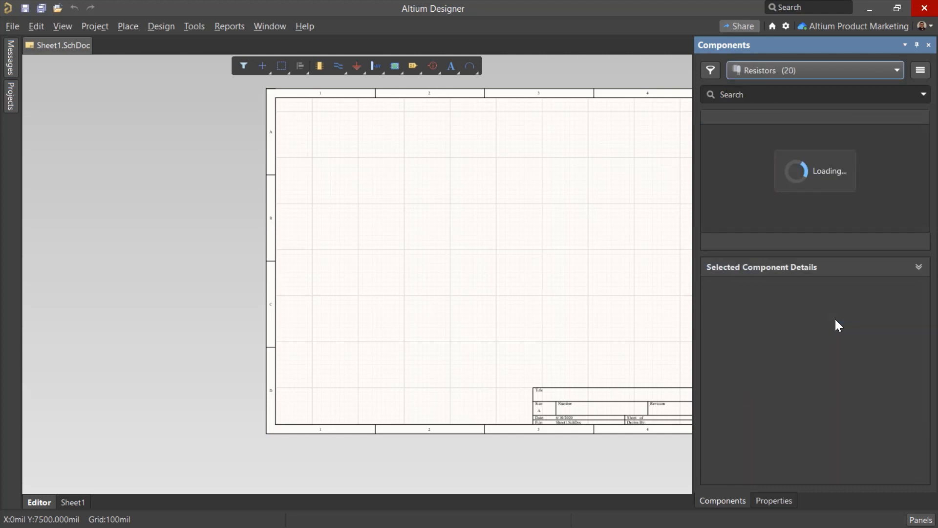
# Search for BLM15PX330SN1D while the Resistors category is selected, and clear that search
pyautogui.click(786, 94)
pyautogui.write('BLM15PX330SN1D')
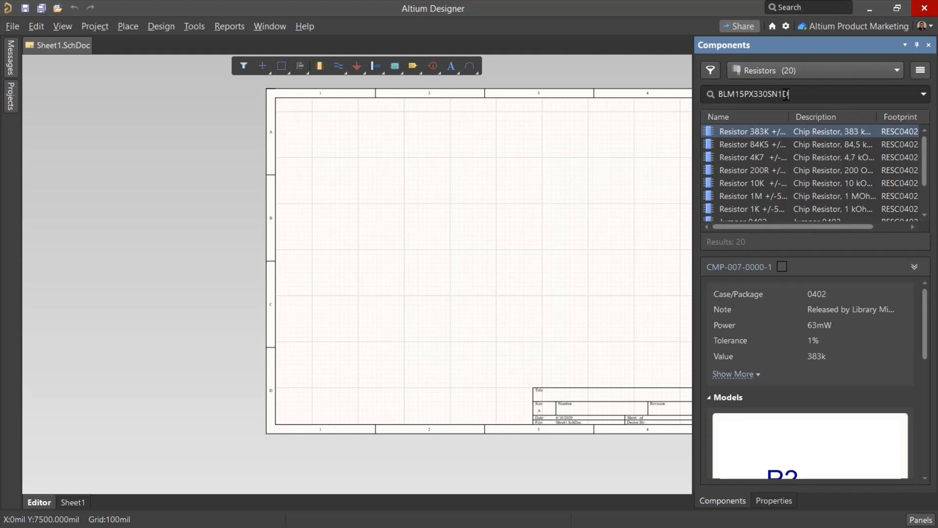
pyautogui.press('Return')
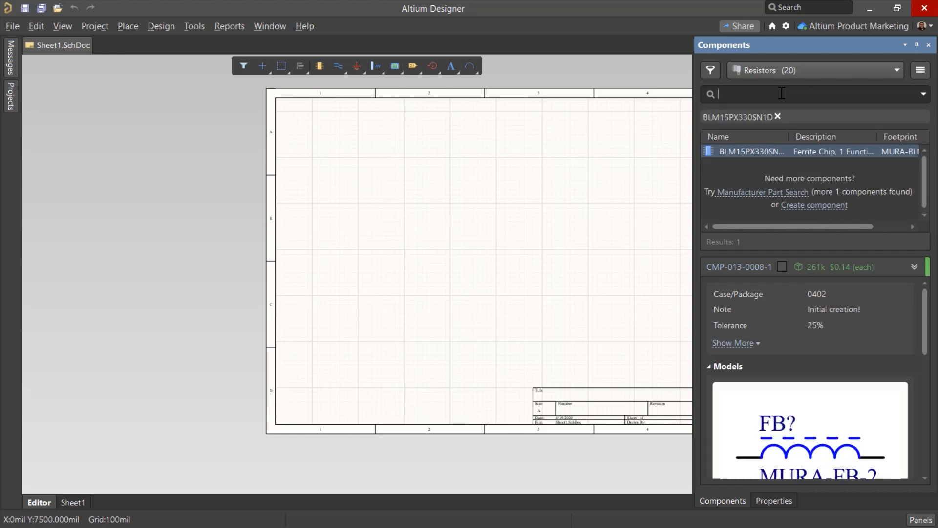
pyautogui.click(777, 117)
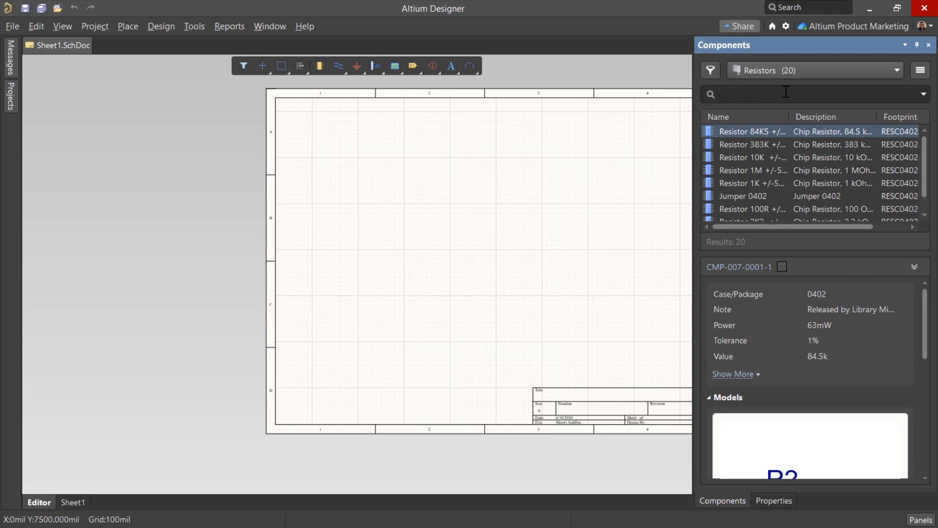
# Search the resistors for "Res" and filter them to a value of 1k
pyautogui.write('REs')
pyautogui.press('Return')
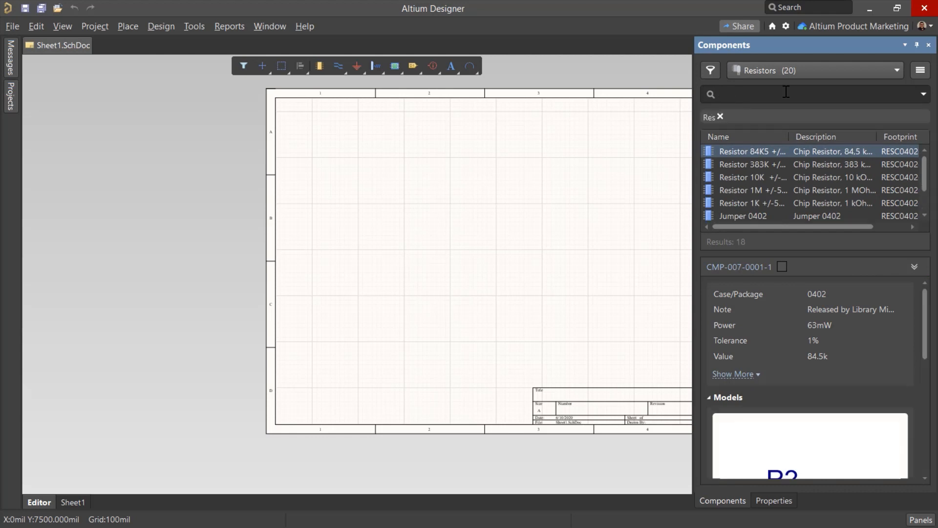
pyautogui.click(711, 74)
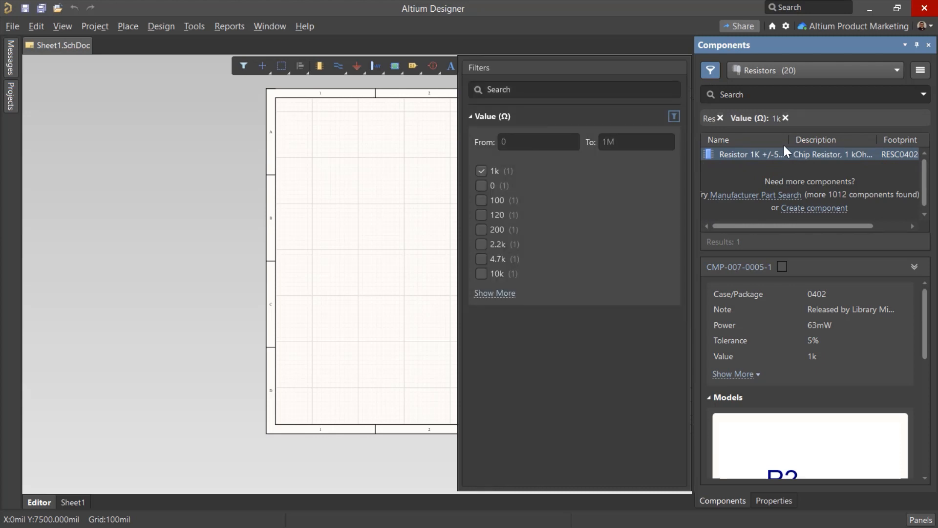
# Search the Resistors category for BLM15PX330SN1D and remove the 1k value filter
pyautogui.click(746, 94)
pyautogui.write('BLM15PX330SN1D')
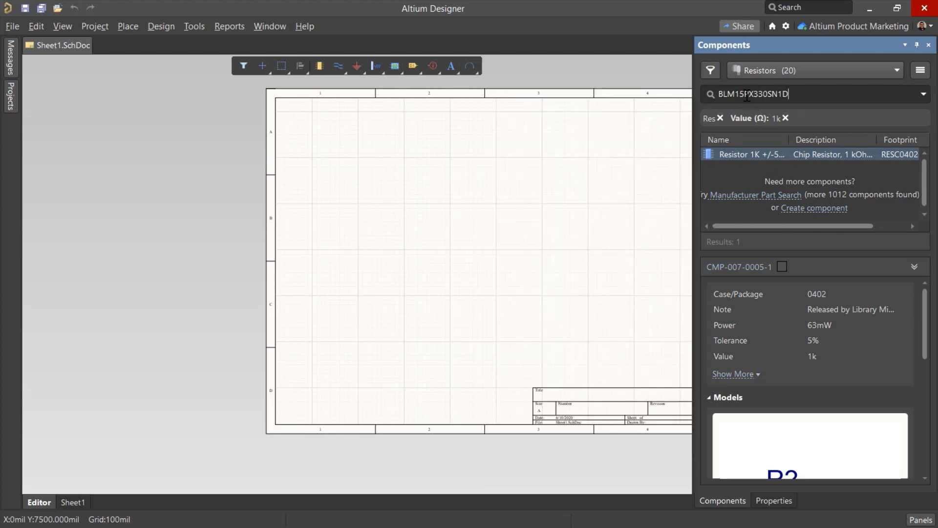
pyautogui.press('Return')
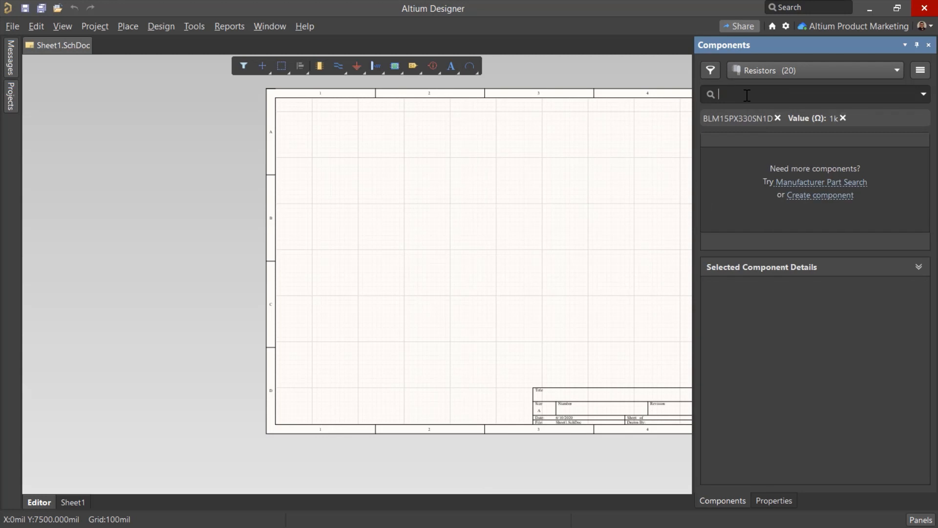
pyautogui.click(842, 118)
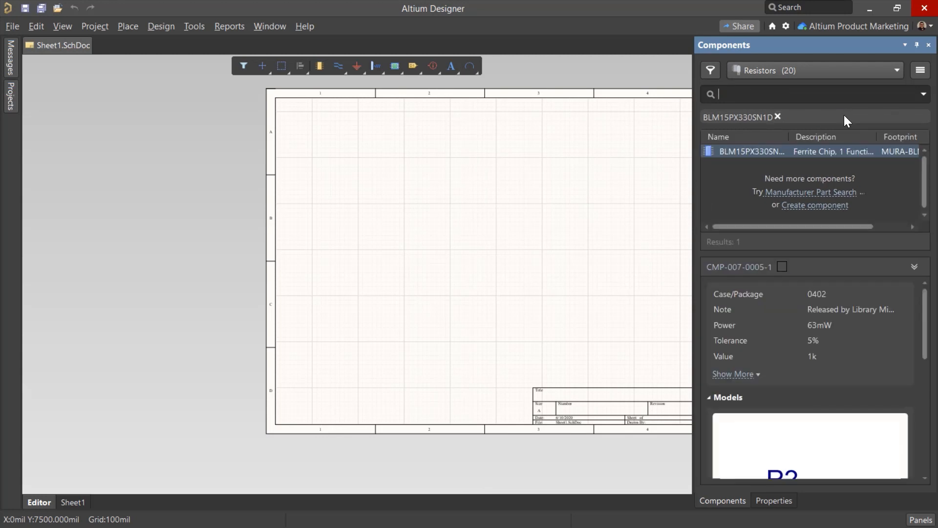
# Clone the BLM15PX330SN1D component and open the copy for editing
pyautogui.rightClick(775, 150)
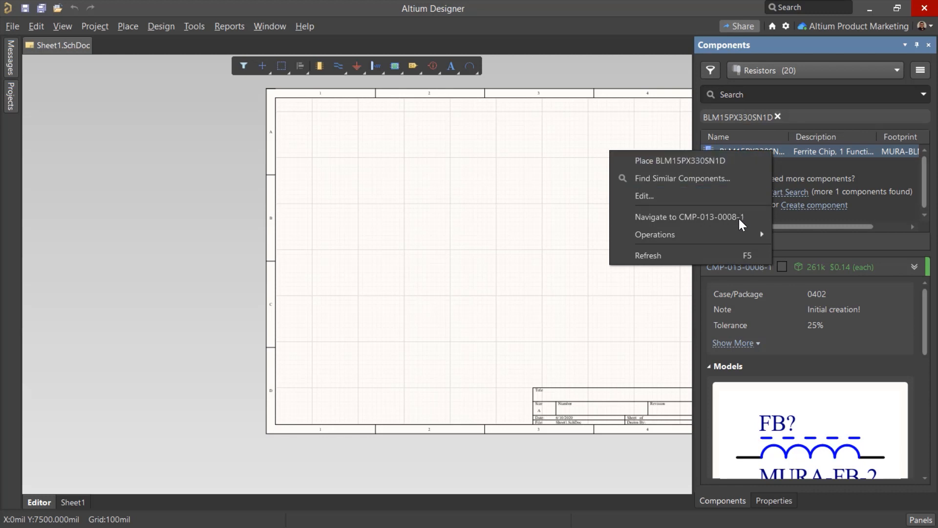
pyautogui.moveTo(735, 233)
pyautogui.press('Escape')
pyautogui.press('Escape')
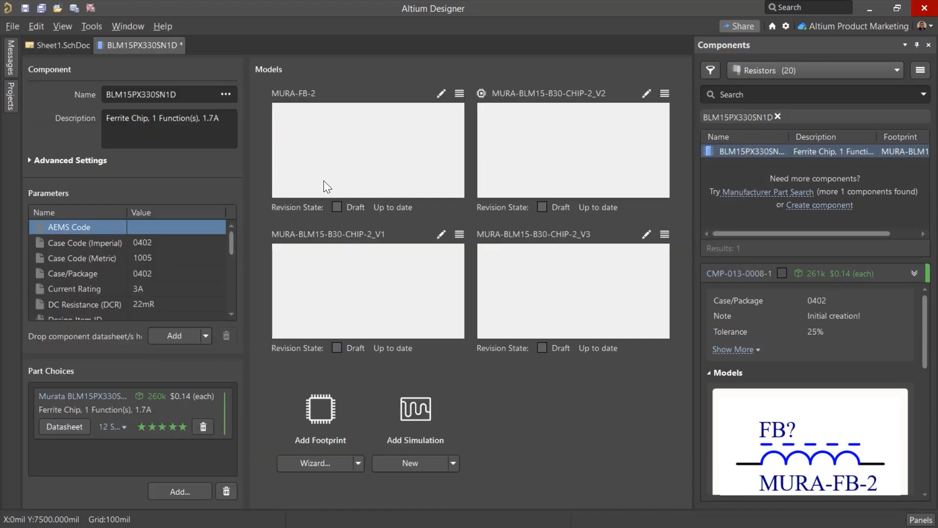
# Rename the cloned component as the suggested Murata part BLM15PX221SN1B, using only the name from the cloud data
pyautogui.moveTo(106, 94); pyautogui.dragTo(223, 94)
pyautogui.press('BackSpace')
pyautogui.write('5')
pyautogui.press('BackSpace')
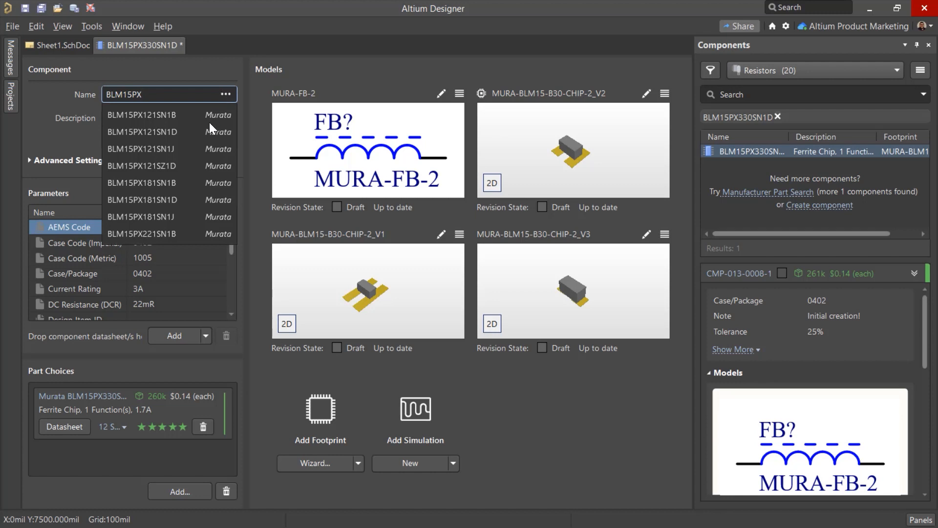
pyautogui.click(189, 233)
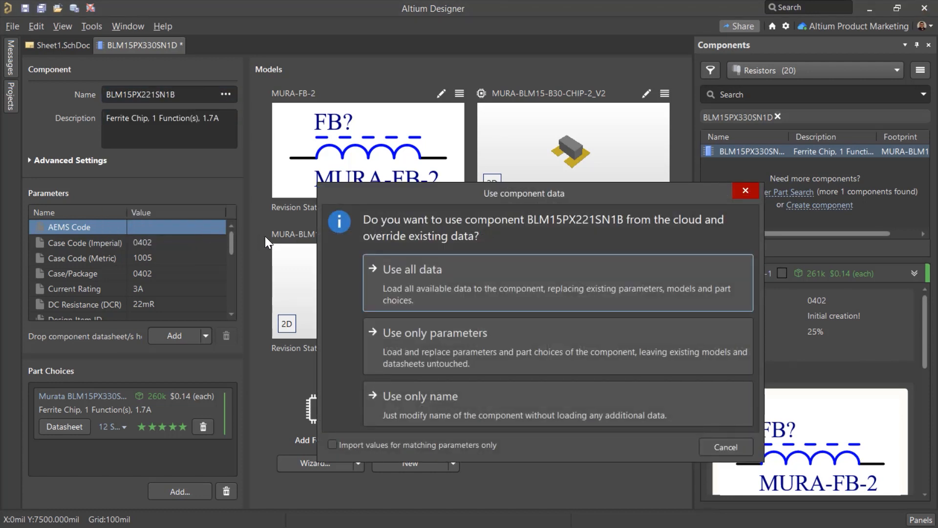
pyautogui.click(468, 397)
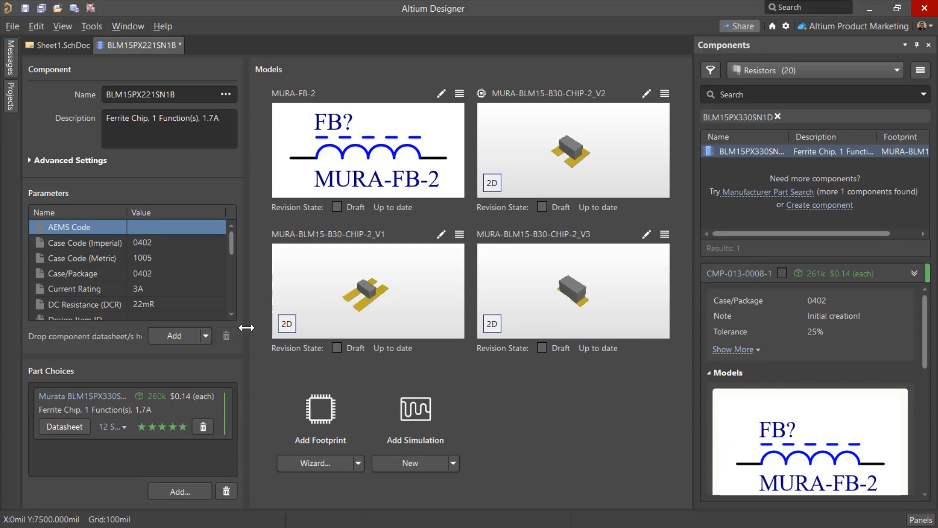
# Set the cloned component's Current Rating parameter to 1.7A and save the component
pyautogui.scroll(-8, 169, 300)
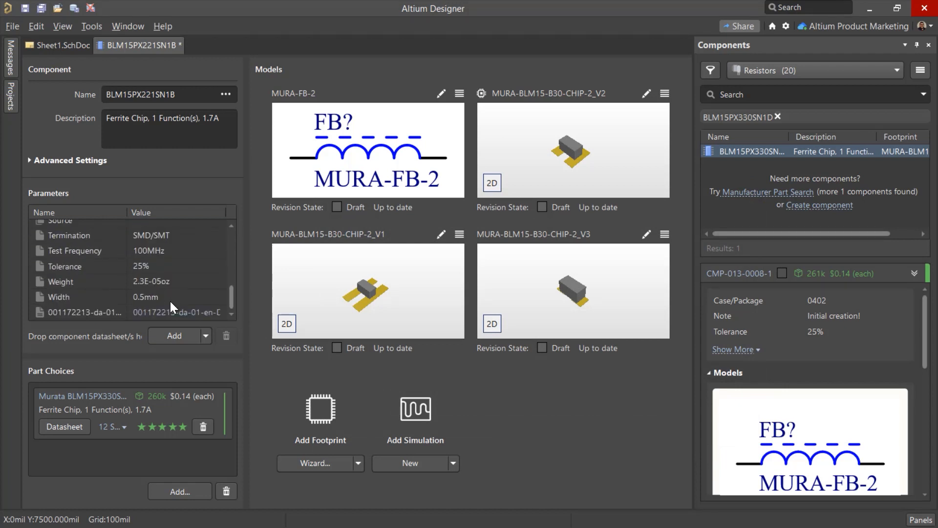
pyautogui.scroll(8, 169, 300)
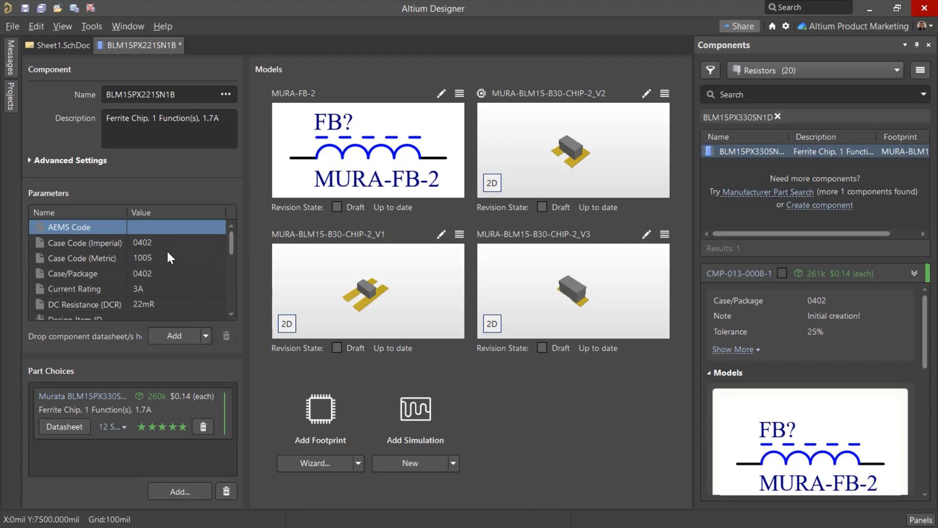
pyautogui.click(25, 8)
pyautogui.doubleClick(148, 289)
pyautogui.write('1.7A')
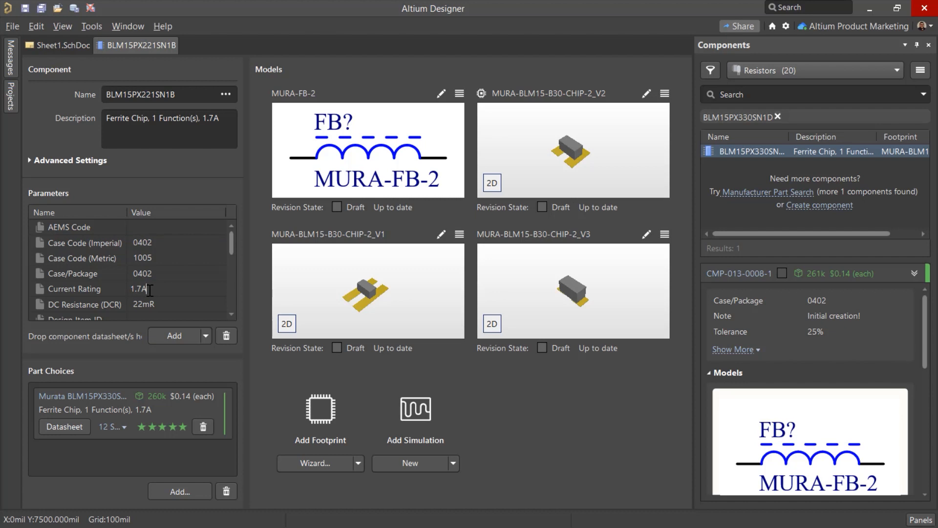
pyautogui.press('Return')
pyautogui.click(24, 8)
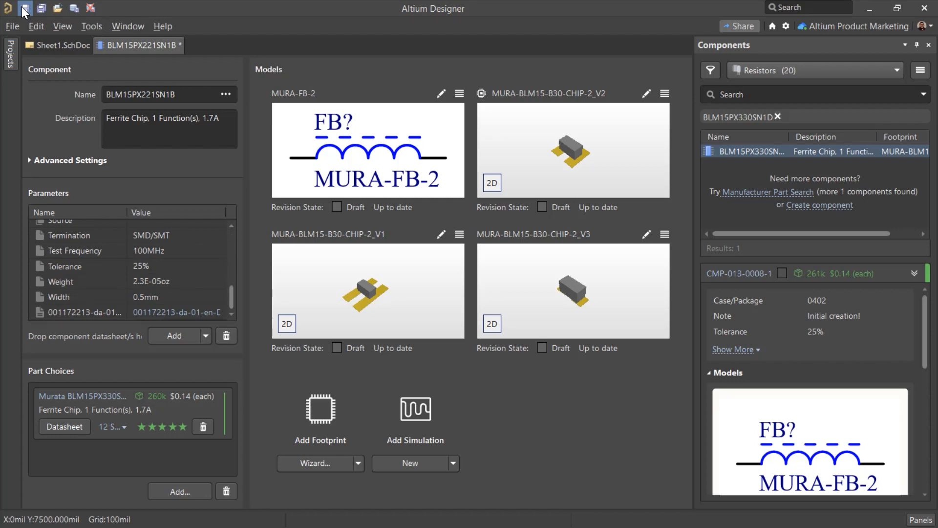
# Try to save the component to the server with an empty description, cancelling the release and restoring the description text
pyautogui.click(169, 114)
pyautogui.press('BackSpace')
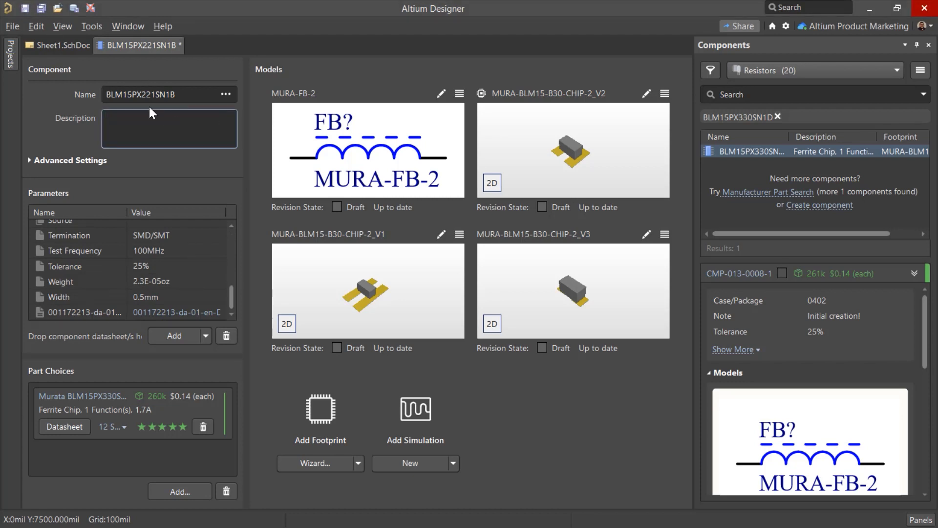
pyautogui.click(13, 26)
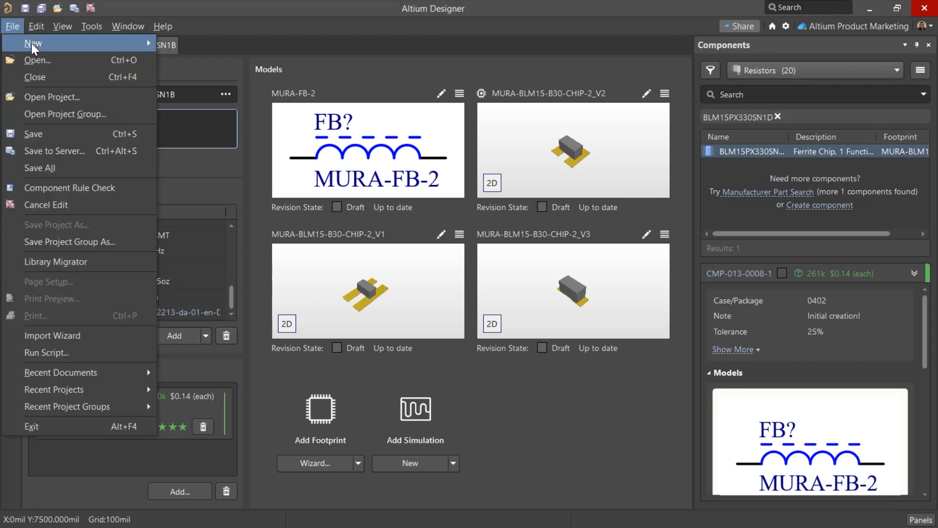
pyautogui.click(93, 146)
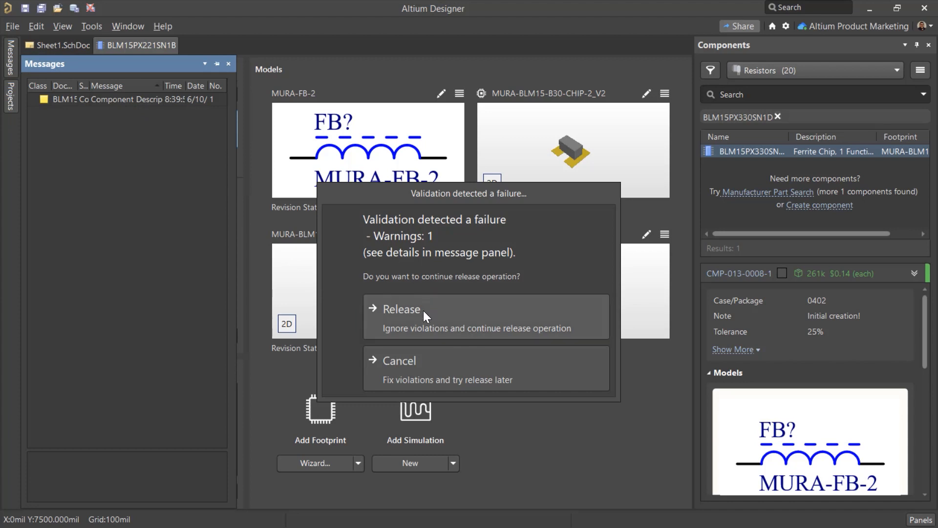
pyautogui.click(429, 363)
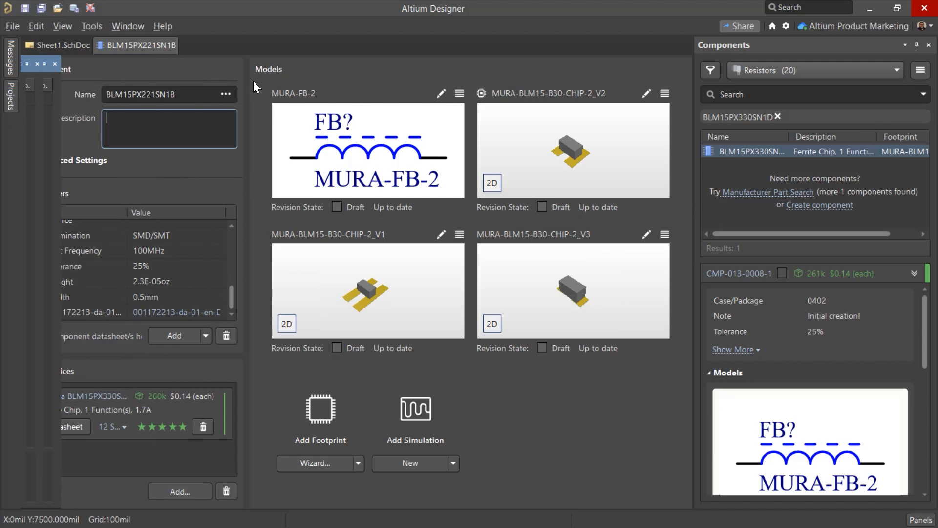
pyautogui.hotkey('ctrl', 'z')
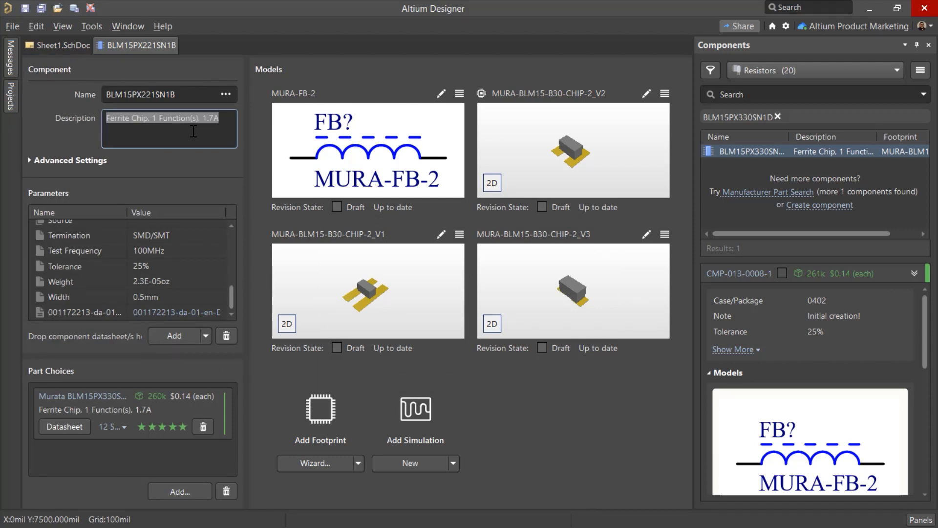
pyautogui.click(193, 131)
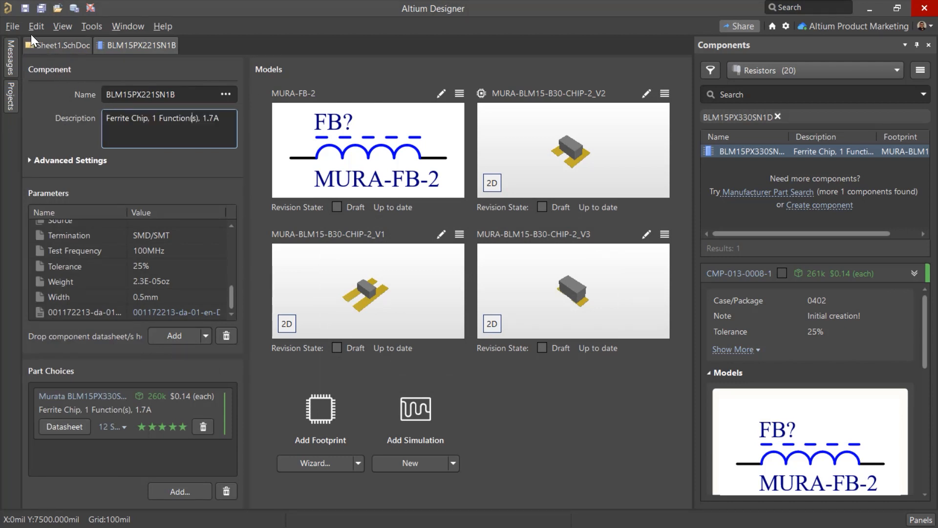
# Save the cloned component to the server with the release note "Cloned component of BLM15PX330SN1D"
pyautogui.click(12, 26)
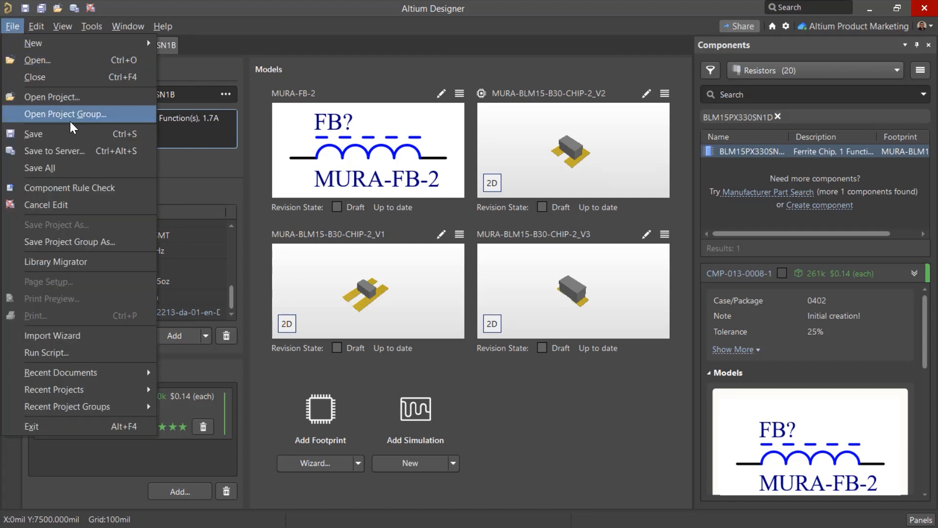
pyautogui.click(86, 151)
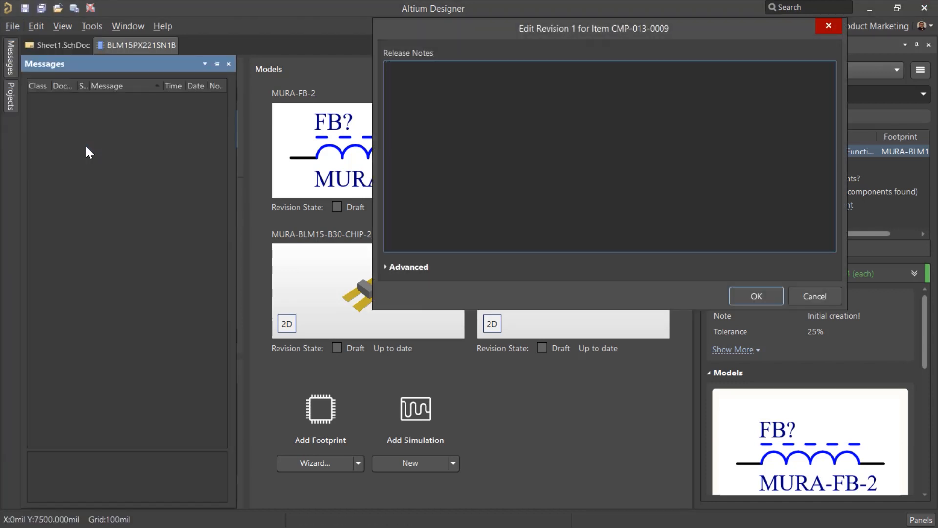
pyautogui.write('Cloned component of')
pyautogui.write('BLM15PX330SN1D')
pyautogui.click(767, 297)
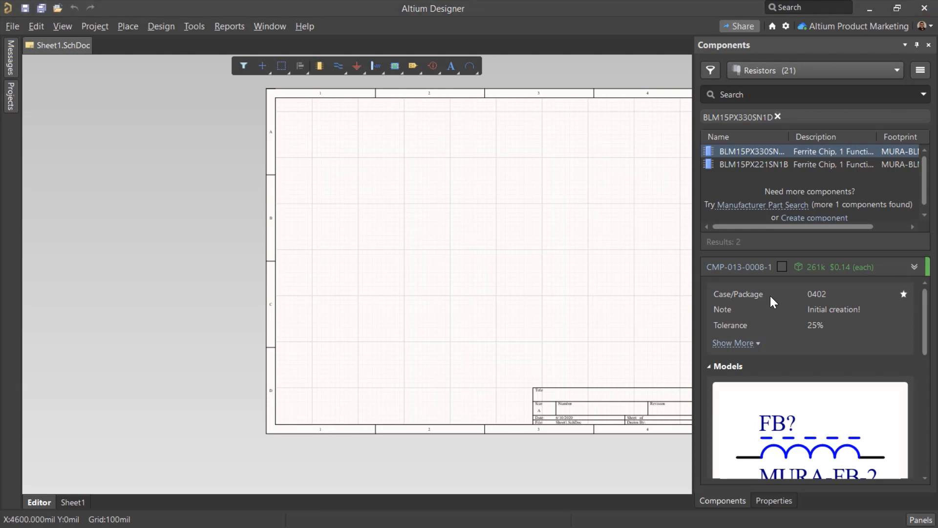
# Search the manufacturer parts under Passive Components for BLM15PX and filter them to the 0402 case/package
pyautogui.click(920, 520)
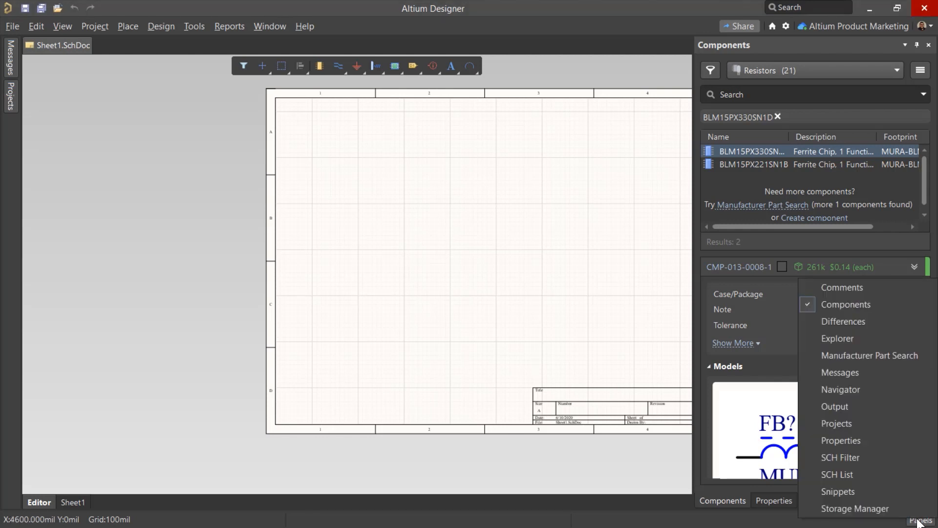
pyautogui.click(851, 356)
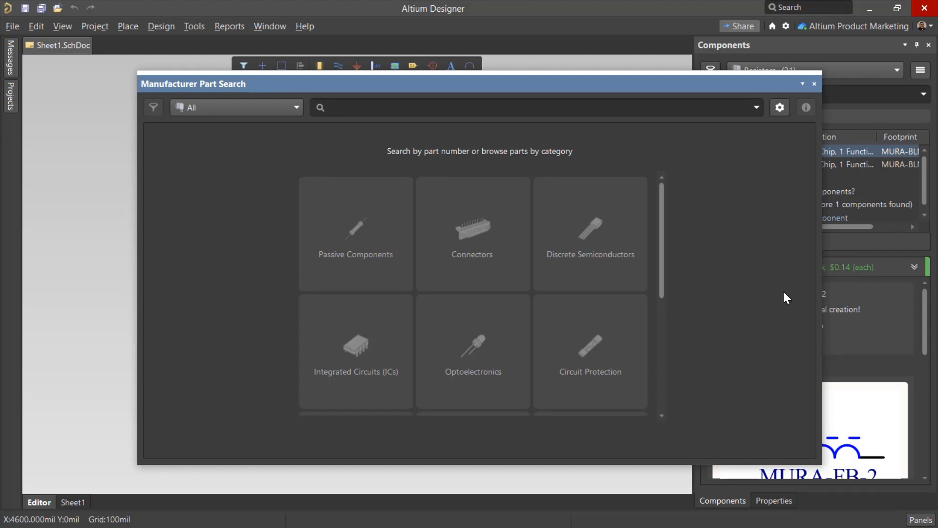
pyautogui.click(380, 282)
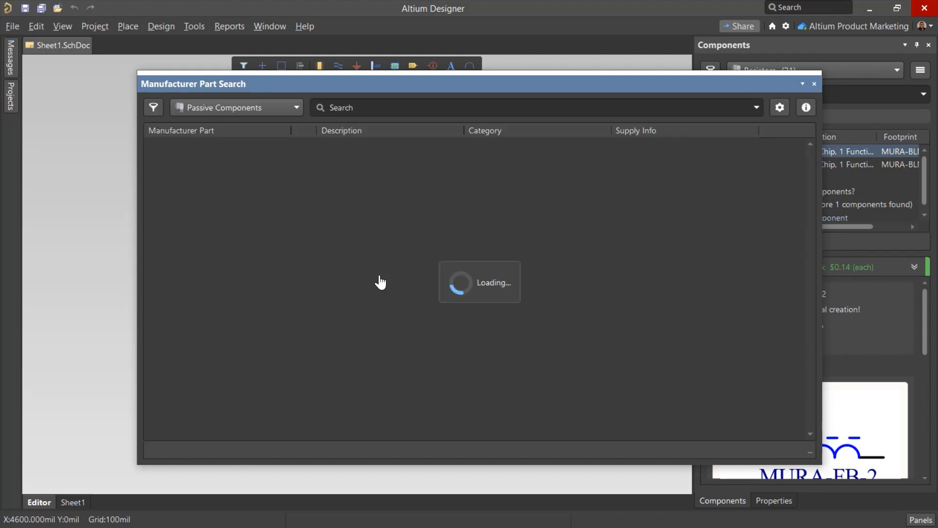
pyautogui.click(431, 107)
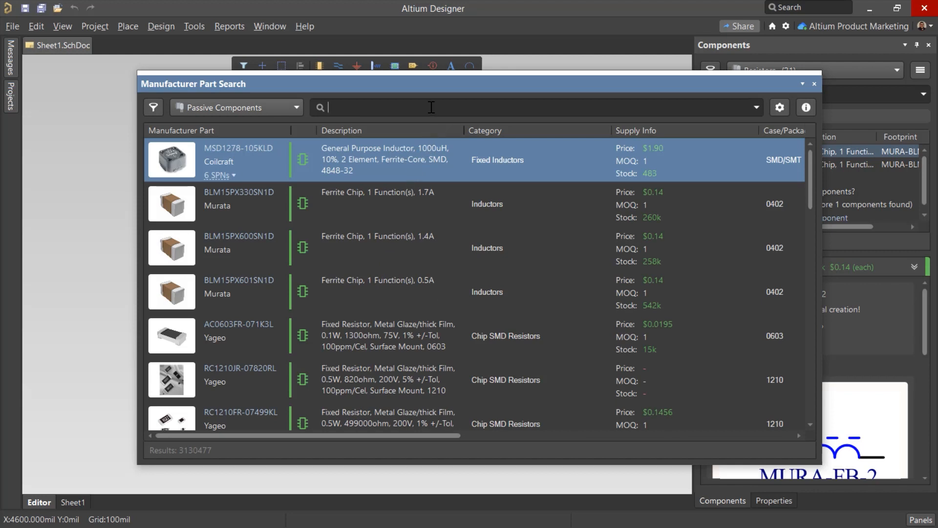
pyautogui.write('BLM15PX')
pyautogui.press('Return')
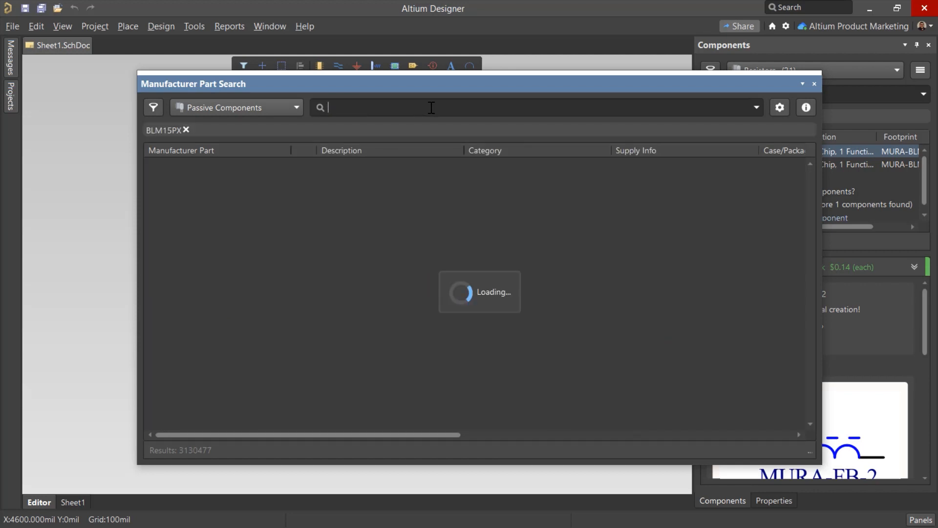
pyautogui.click(154, 109)
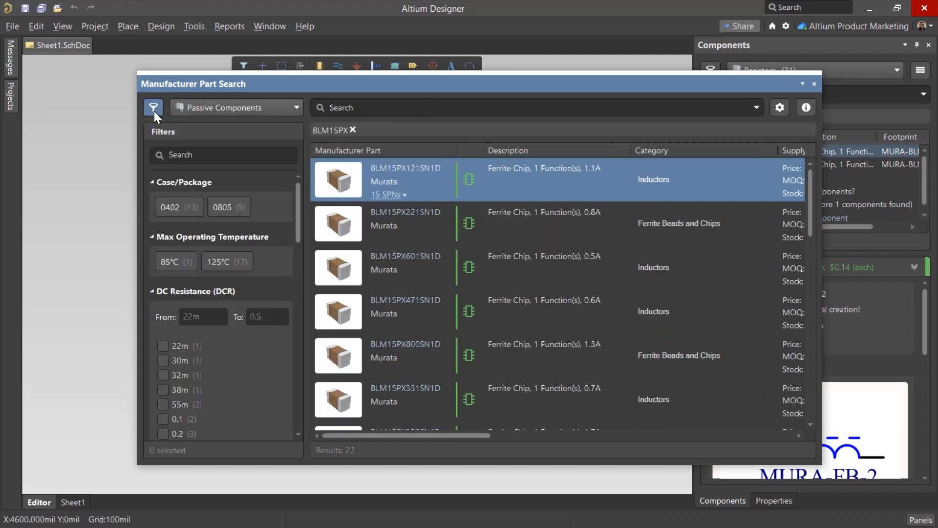
pyautogui.click(182, 209)
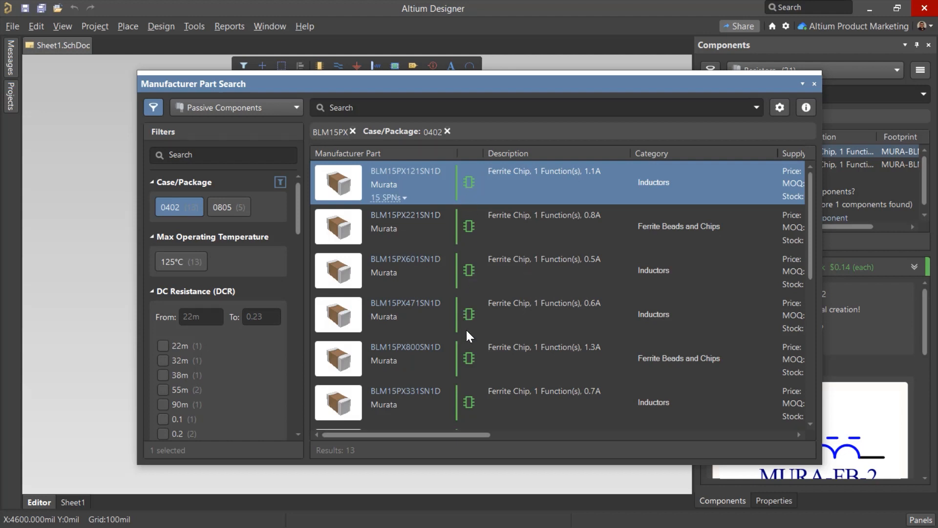
# Examine the details of BLM15PX121SN1D, including datasheets and alternatives, and compare it with BLM15PX221SN1D
pyautogui.click(810, 112)
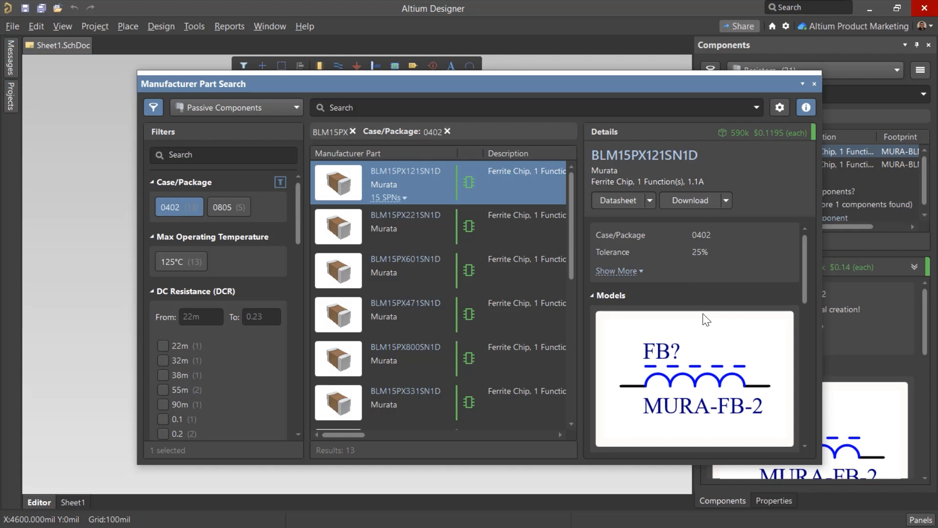
pyautogui.scroll(-6, 706, 319)
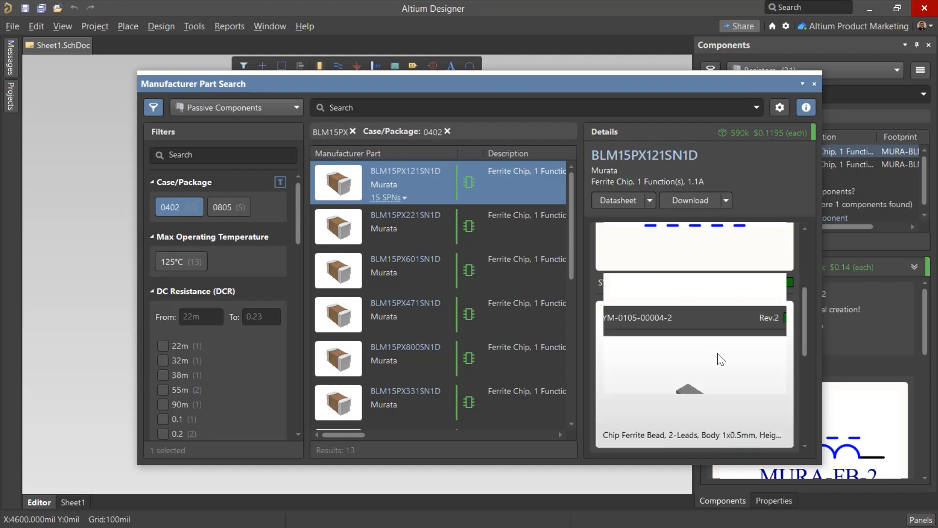
pyautogui.click(418, 239)
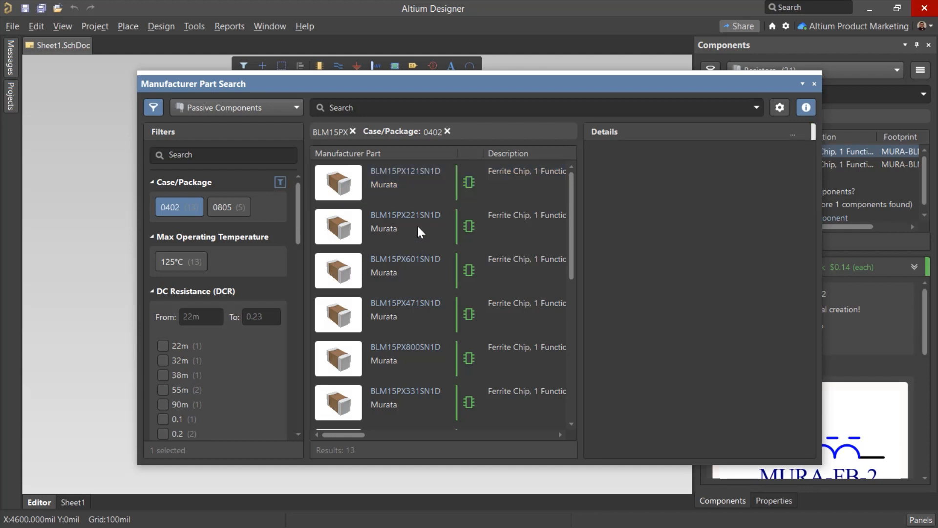
pyautogui.click(417, 225)
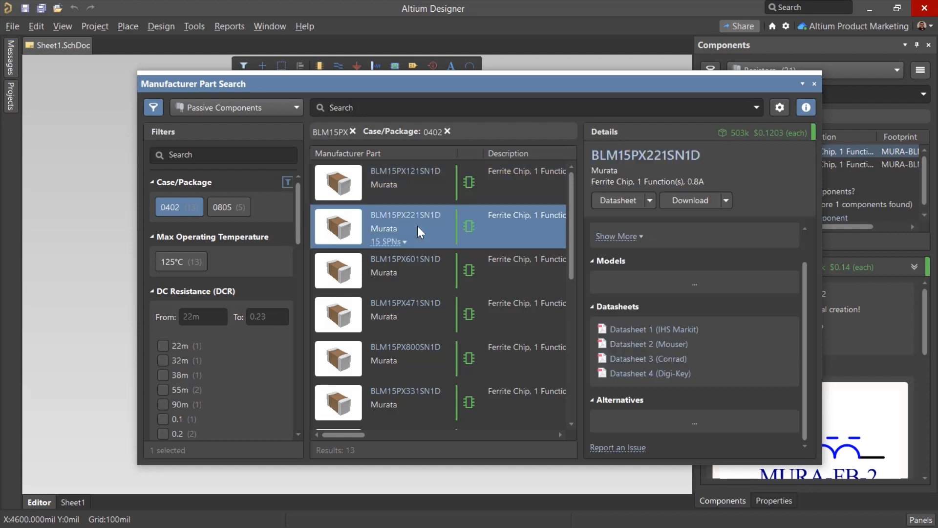
pyautogui.keyDown('ctrl'); pyautogui.click(412, 181); pyautogui.keyUp('ctrl')
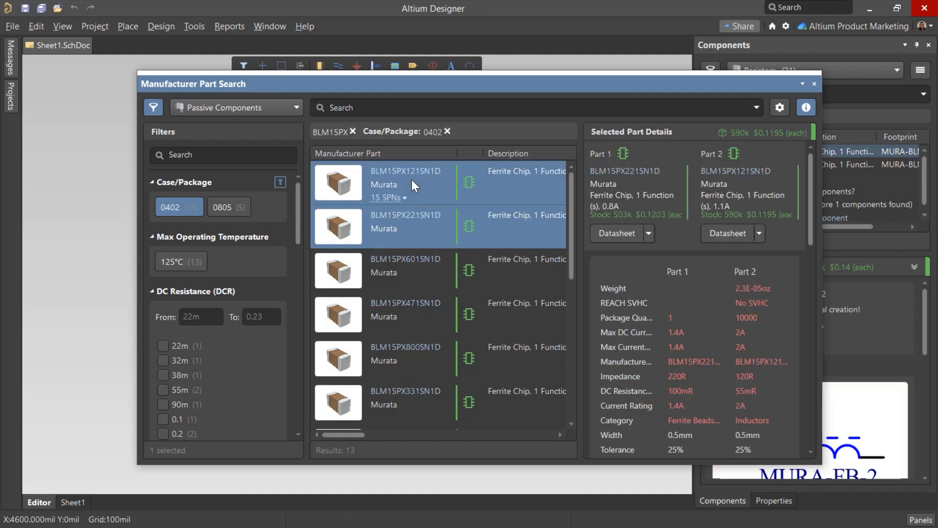
# Acquire BLM15PX121SN1D as a new component of the Resistors type and close the manufacturer part search
pyautogui.click(412, 180)
pyautogui.rightClick(411, 180)
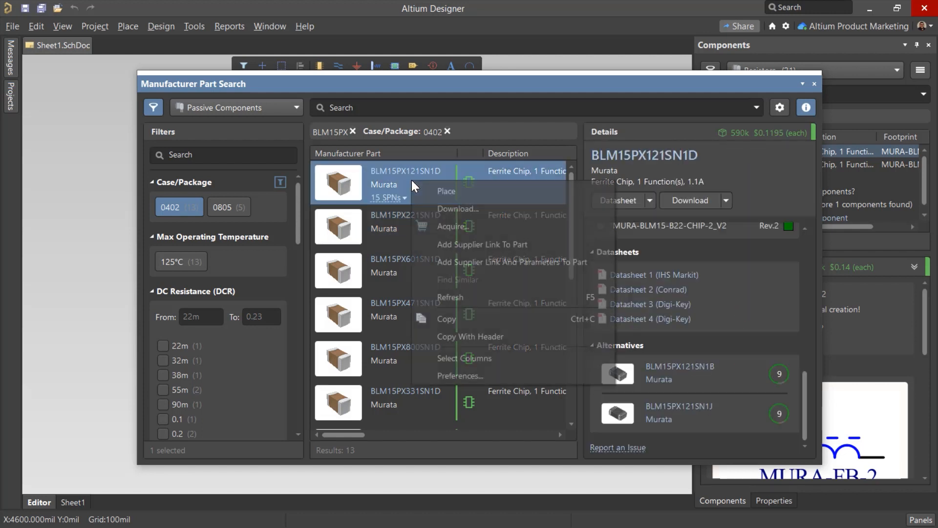
pyautogui.click(462, 227)
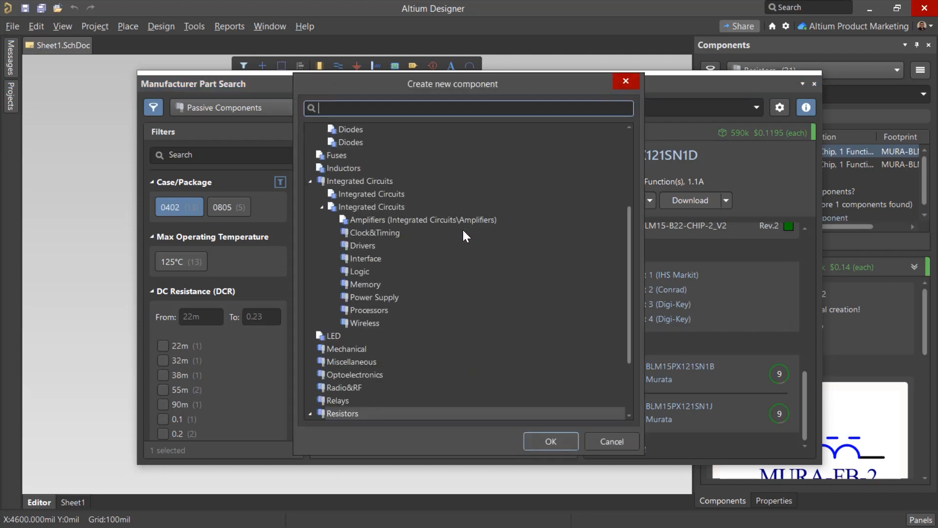
pyautogui.scroll(-3, 418, 293)
pyautogui.click(415, 329)
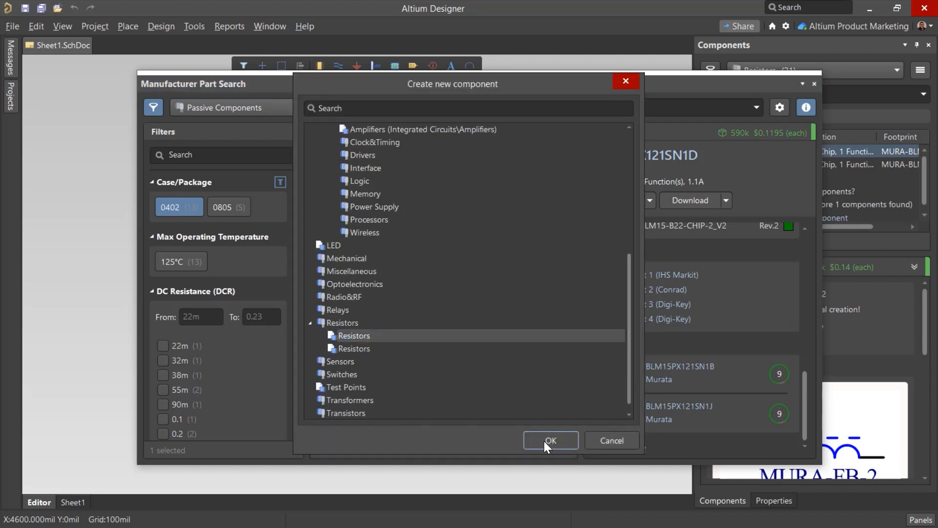
pyautogui.click(544, 440)
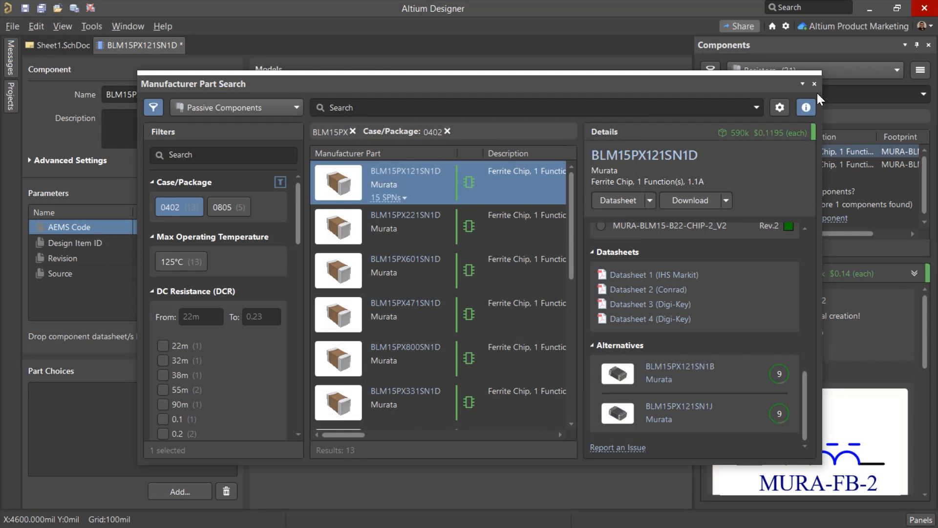
pyautogui.click(814, 84)
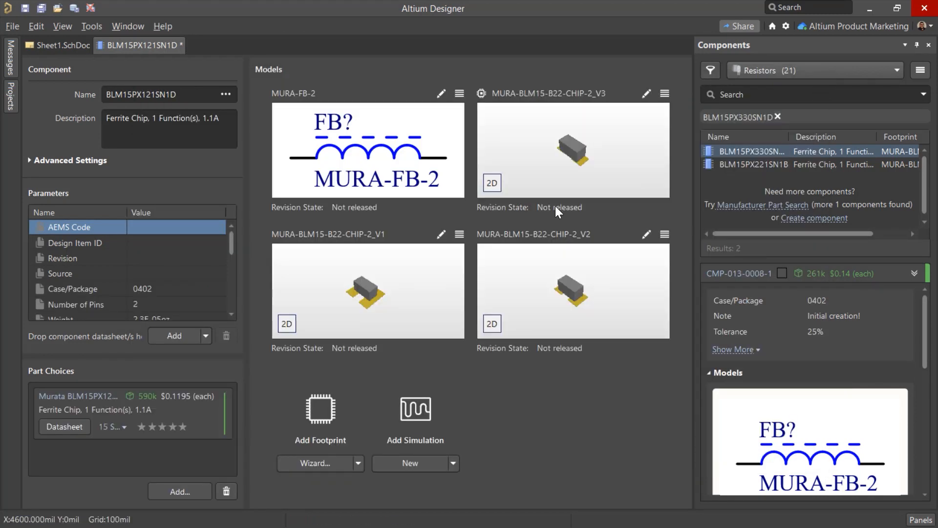
# Save the acquired BLM15PX121SN1D component to the server with empty release notes
pyautogui.click(13, 26)
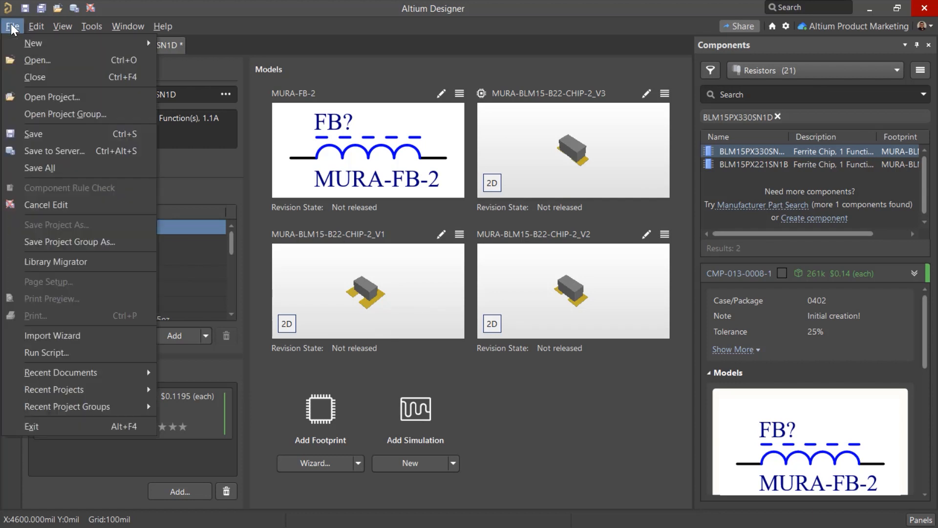
pyautogui.click(81, 151)
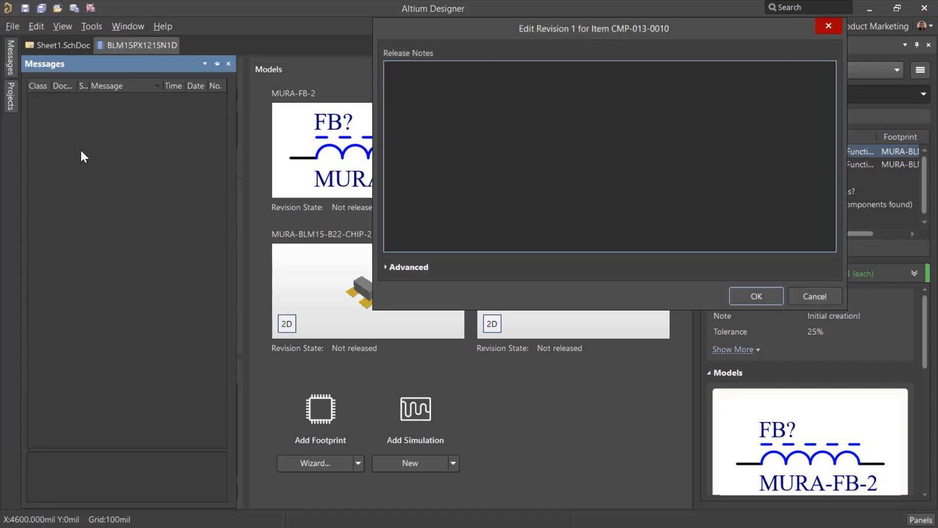
pyautogui.click(756, 296)
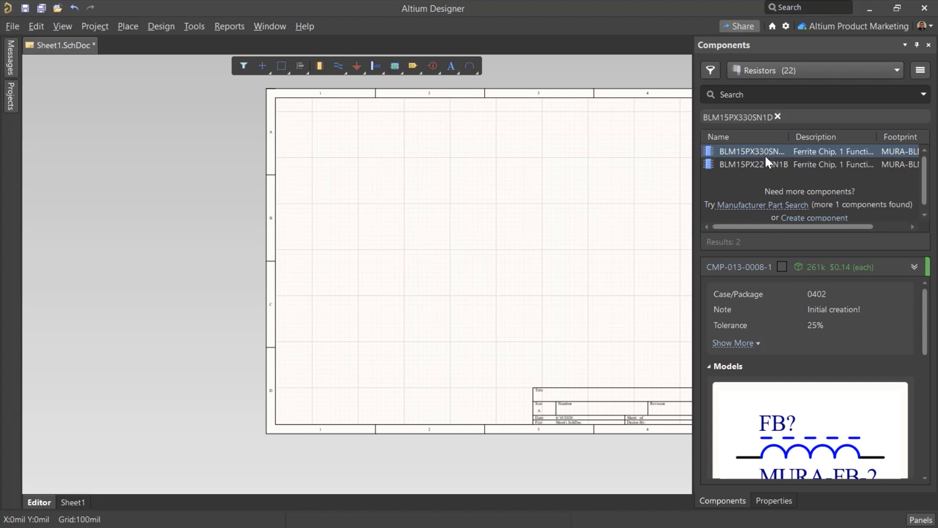
# Place BLM15PX330SN1D in the upper middle of the schematic sheet and open its library component for editing
pyautogui.moveTo(764, 151); pyautogui.dragTo(479, 206)
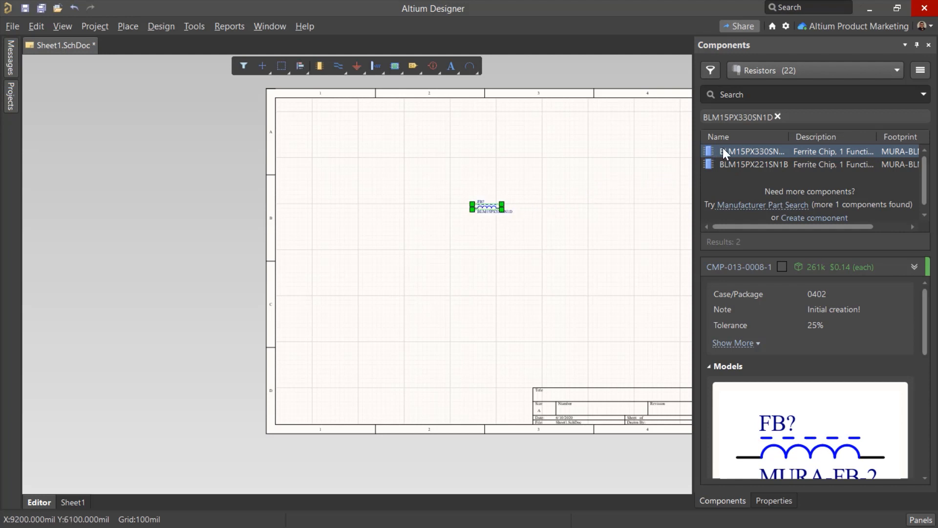
pyautogui.rightClick(743, 149)
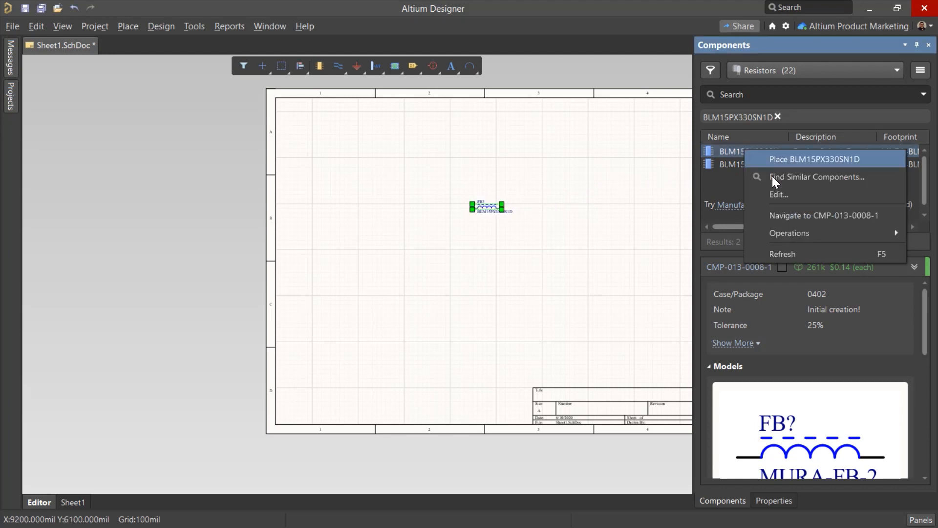
pyautogui.click(807, 198)
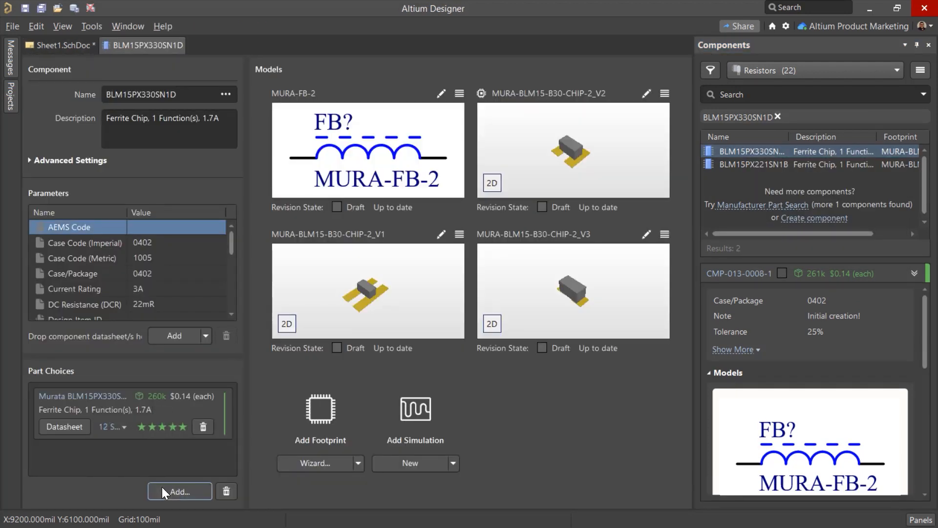
# Choose Murata BLM15PX330SN1D as the part choice and save the component to the server with empty release notes
pyautogui.click(162, 490)
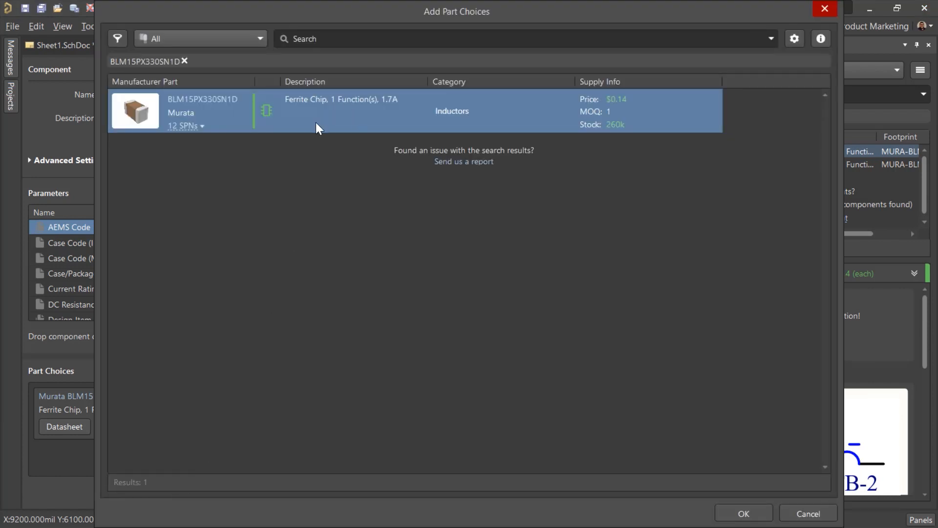
pyautogui.click(206, 127)
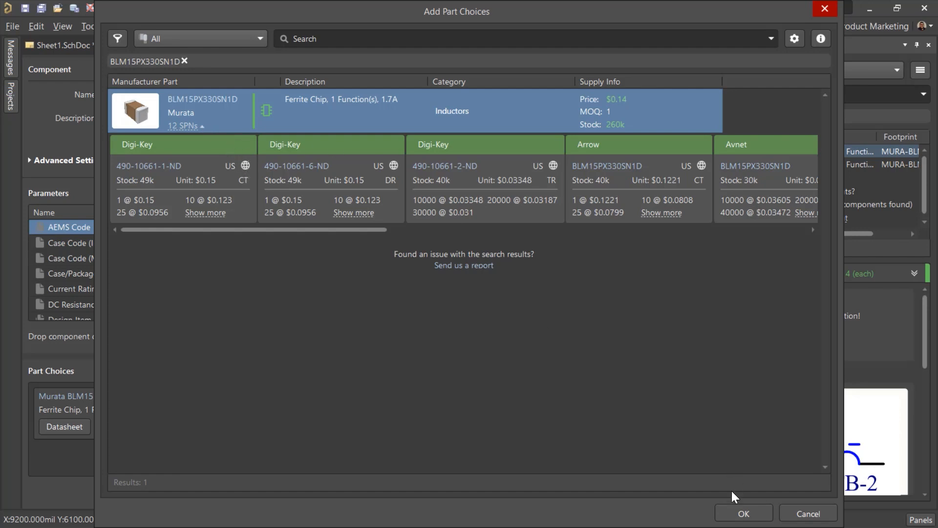
pyautogui.click(743, 513)
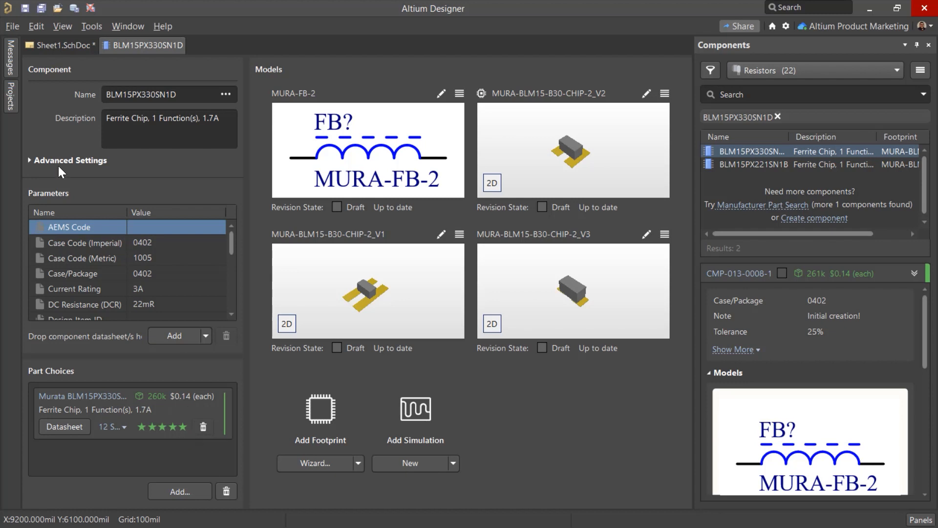
pyautogui.click(12, 24)
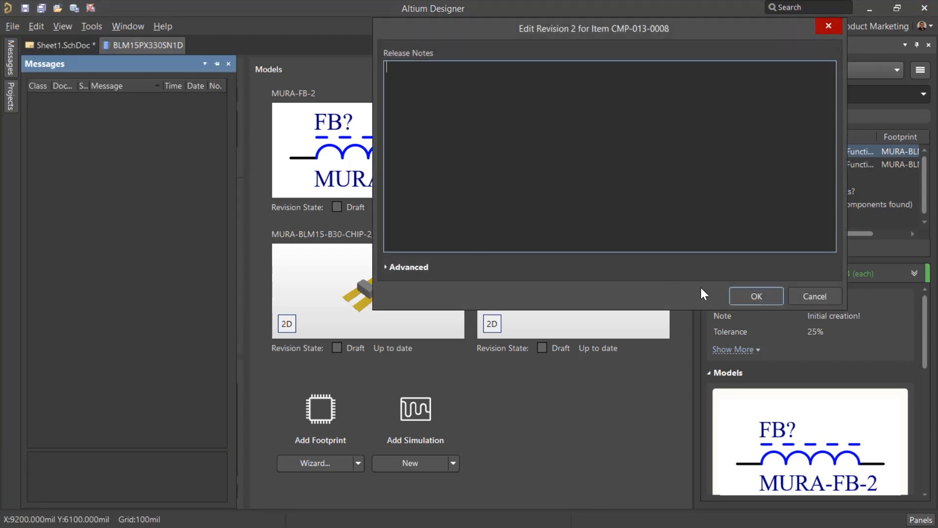
pyautogui.click(735, 295)
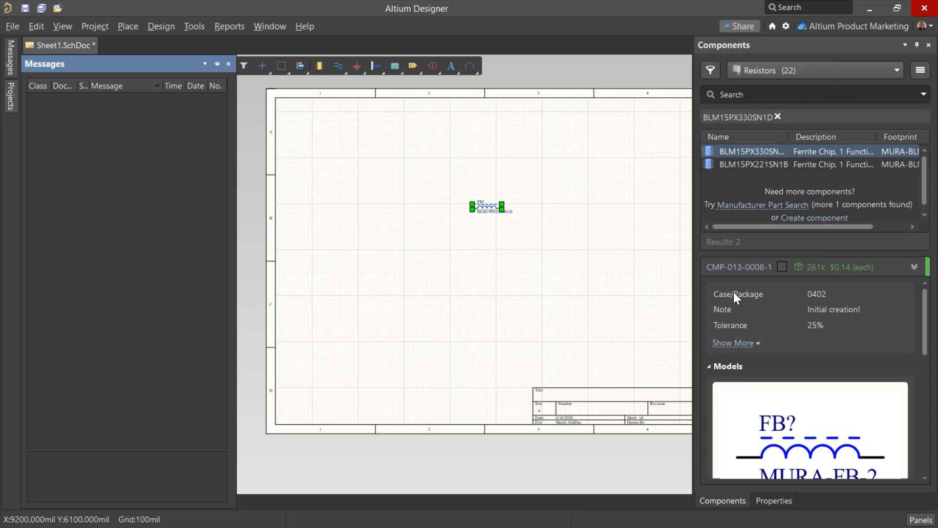
# Update the placed ferrite component FB? on the schematic to its latest library revision
pyautogui.doubleClick(491, 204)
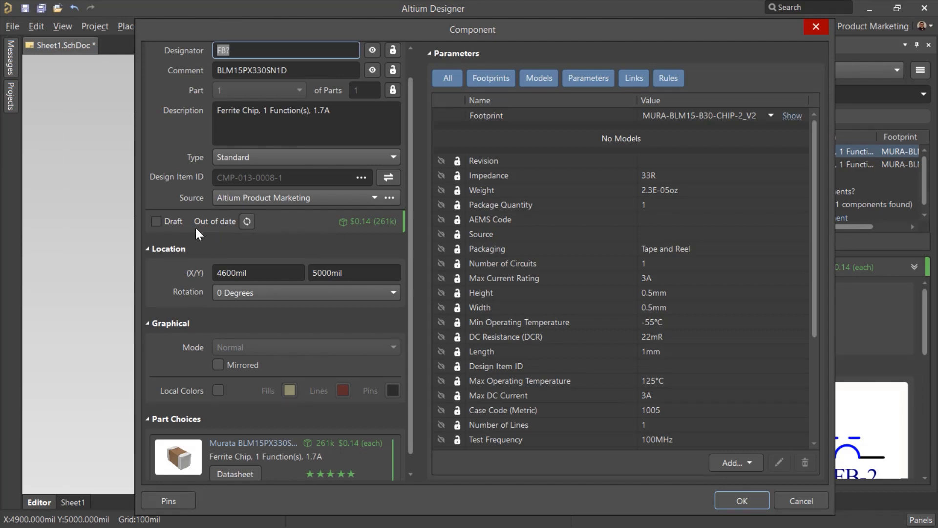
pyautogui.click(248, 225)
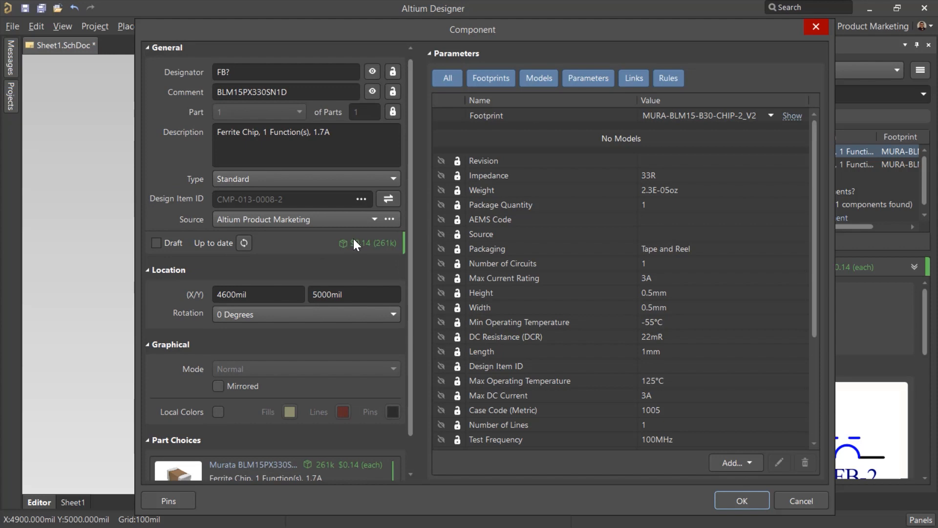
pyautogui.click(734, 500)
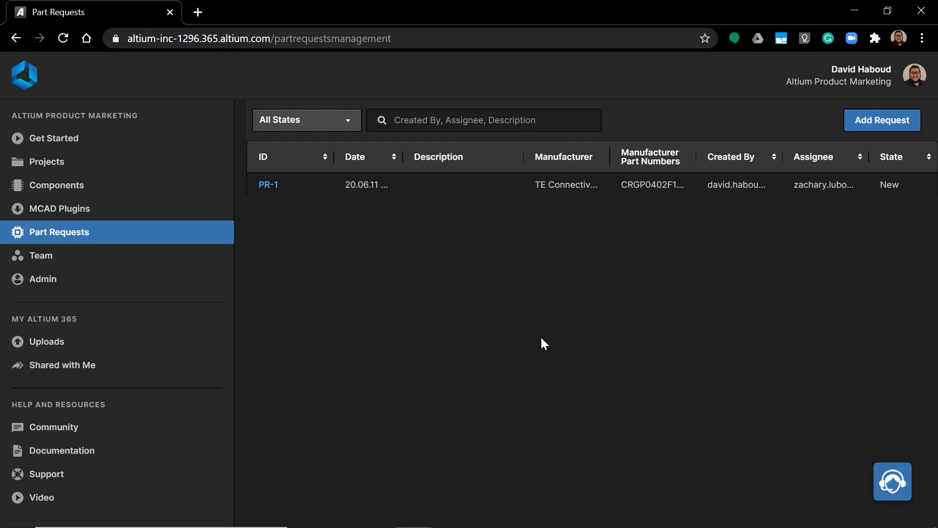
# Switch to the Altium 365 workspace's Part Requests page in the browser and start a new request
pyautogui.click(168, 234)
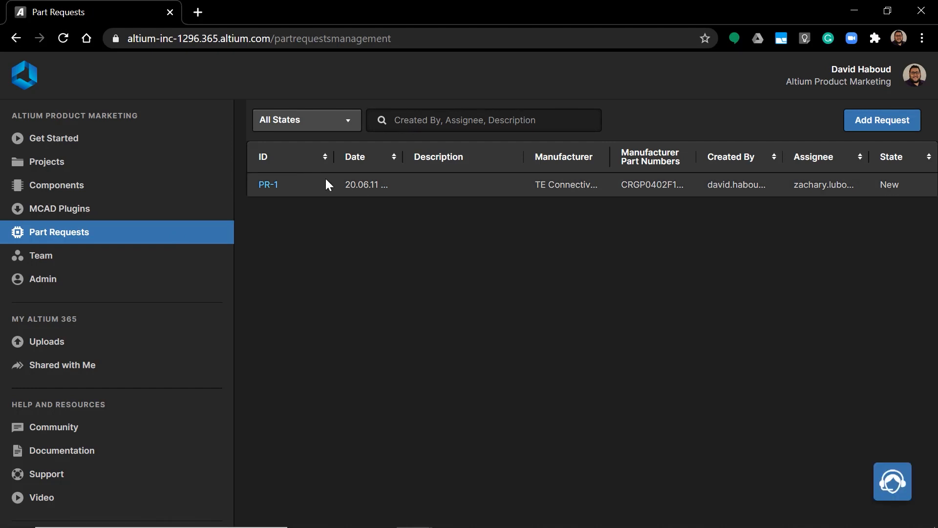
pyautogui.click(344, 121)
pyautogui.click(344, 122)
pyautogui.click(345, 122)
pyautogui.click(872, 123)
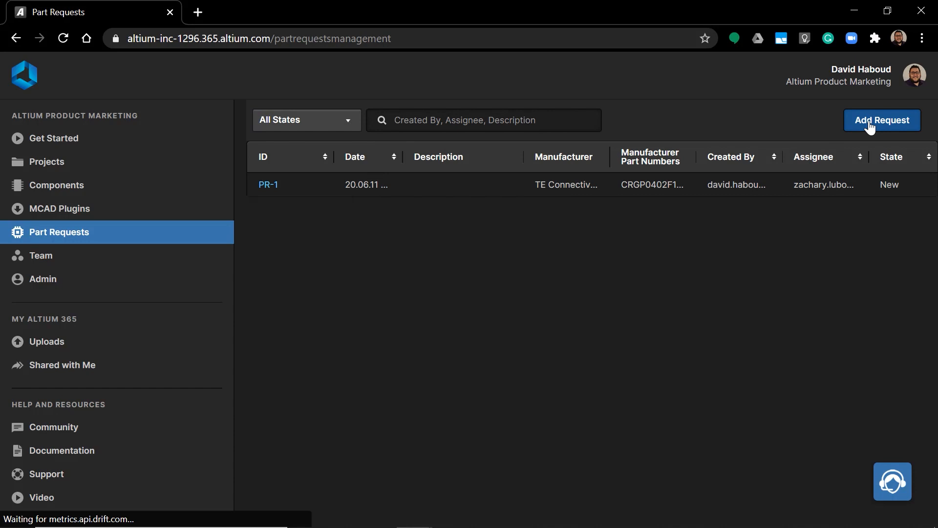
# Enter TE Connectivity as the request's manufacturer and CRGP0402F100K as its manufacturer part number
pyautogui.click(366, 178)
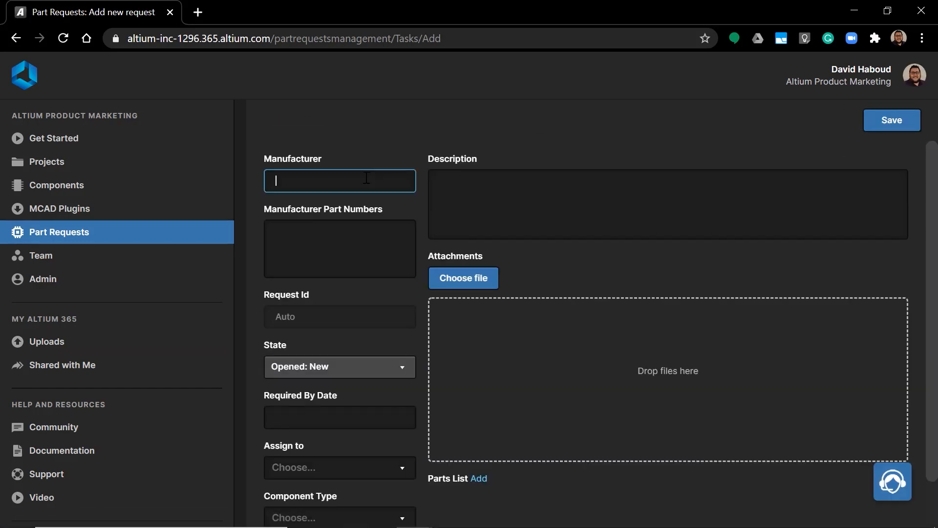
pyautogui.write('TE Connectivity')
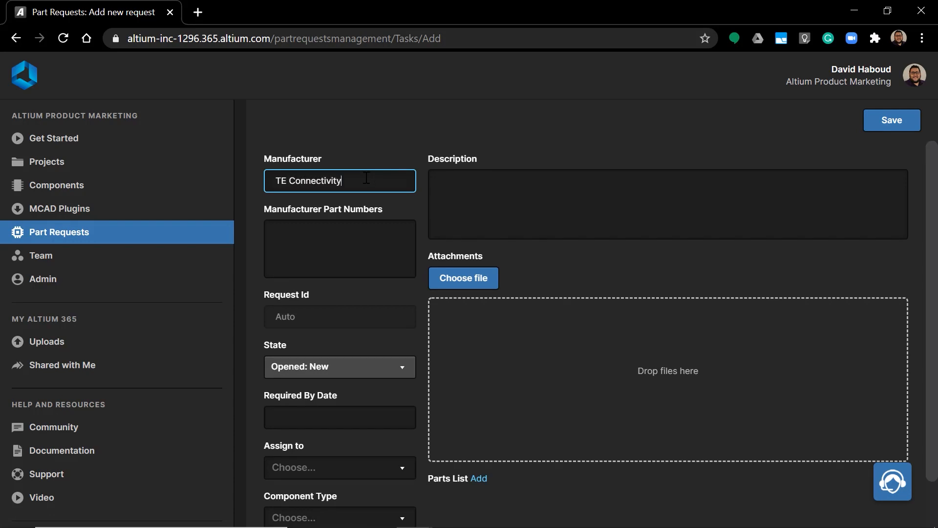
pyautogui.click(376, 231)
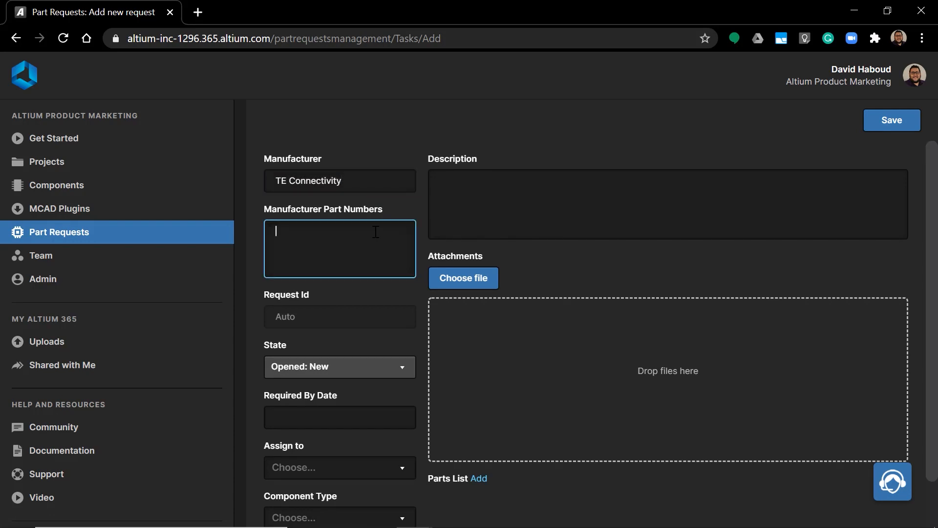
pyautogui.write('CRGP0402F100K')
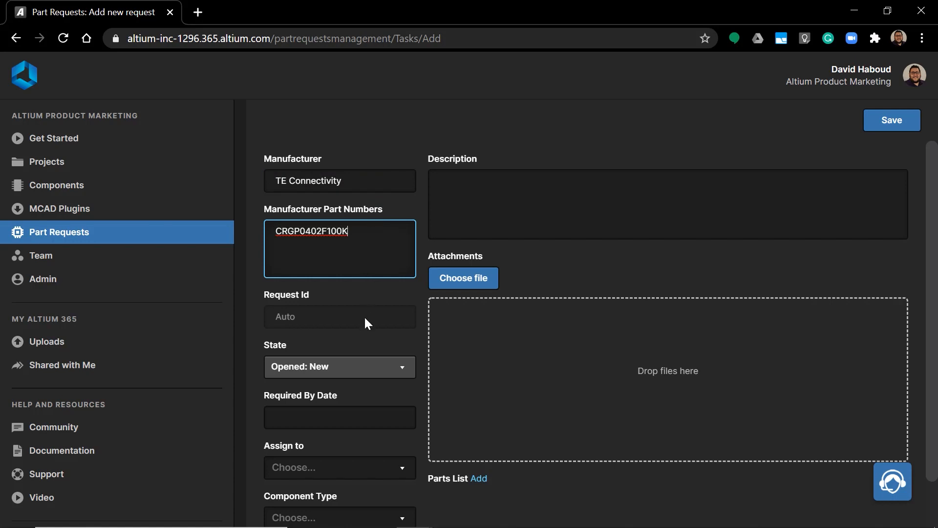
# Assign the part request to the team member who is also the assignee of request PR-1
pyautogui.scroll(-1, 387, 359)
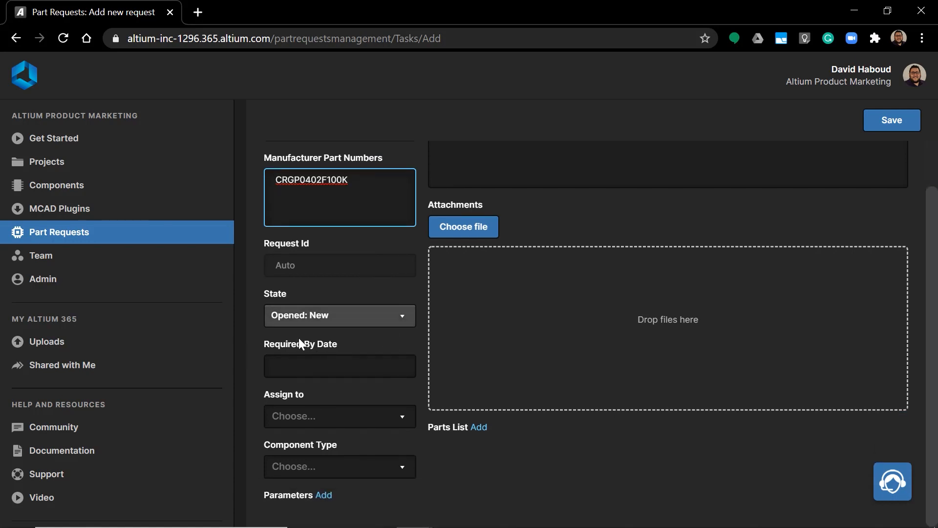
pyautogui.click(360, 417)
pyautogui.click(370, 438)
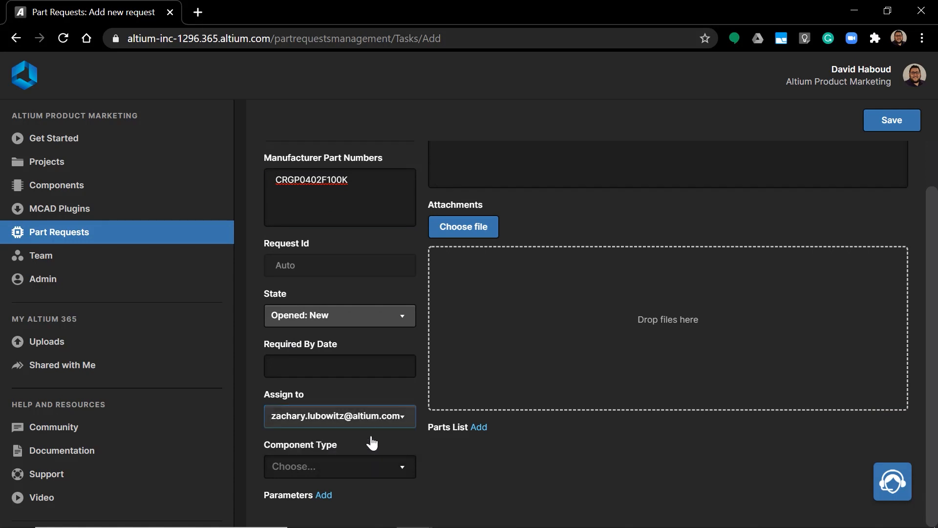
pyautogui.click(339, 466)
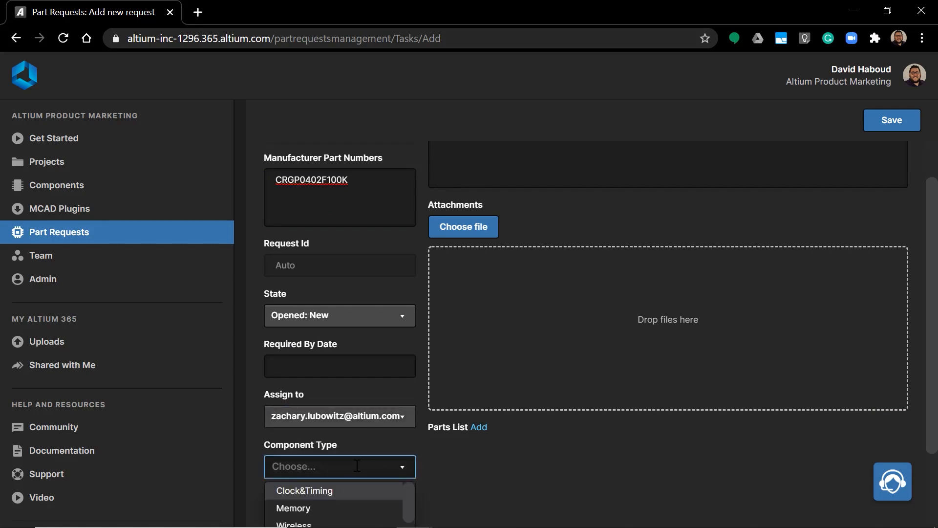
pyautogui.scroll(-2, 403, 460)
pyautogui.scroll(-5, 405, 430)
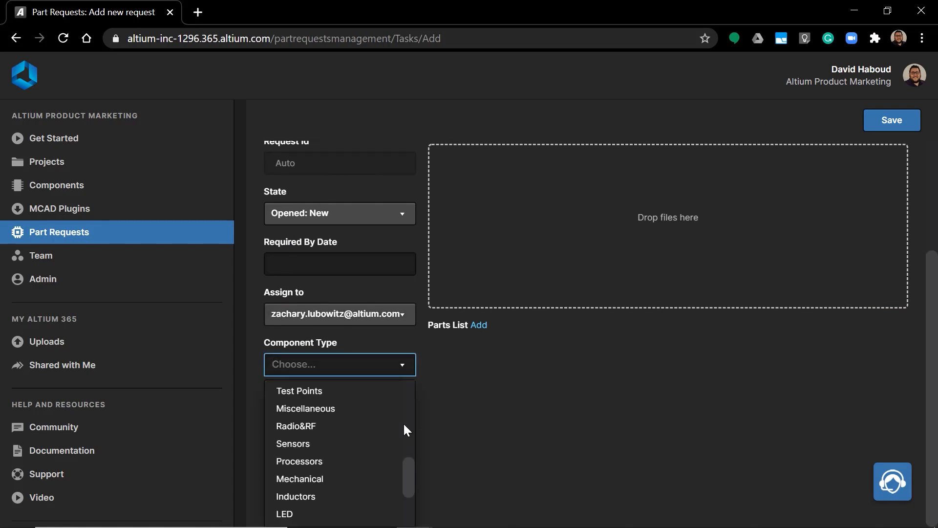
pyautogui.scroll(-5, 377, 446)
pyautogui.click(505, 421)
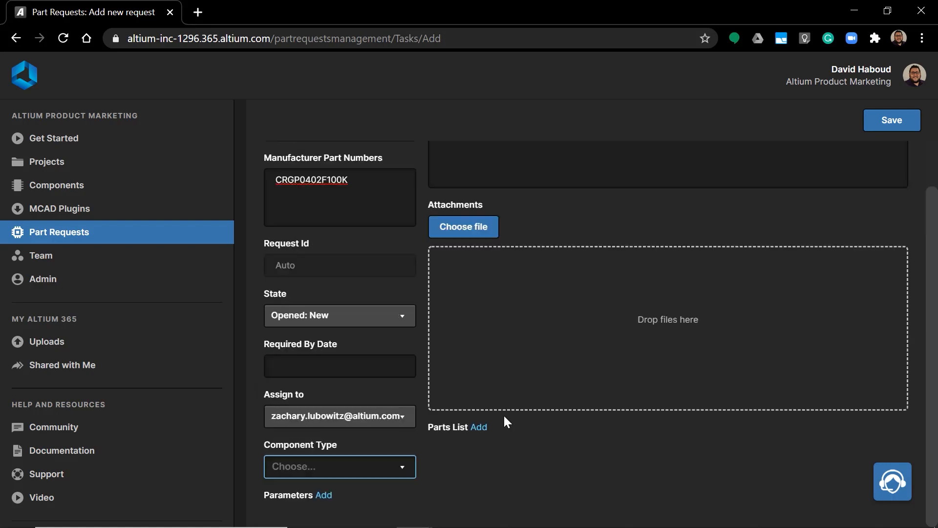
# Save the new part request without a component type or description
pyautogui.scroll(1, 533, 425)
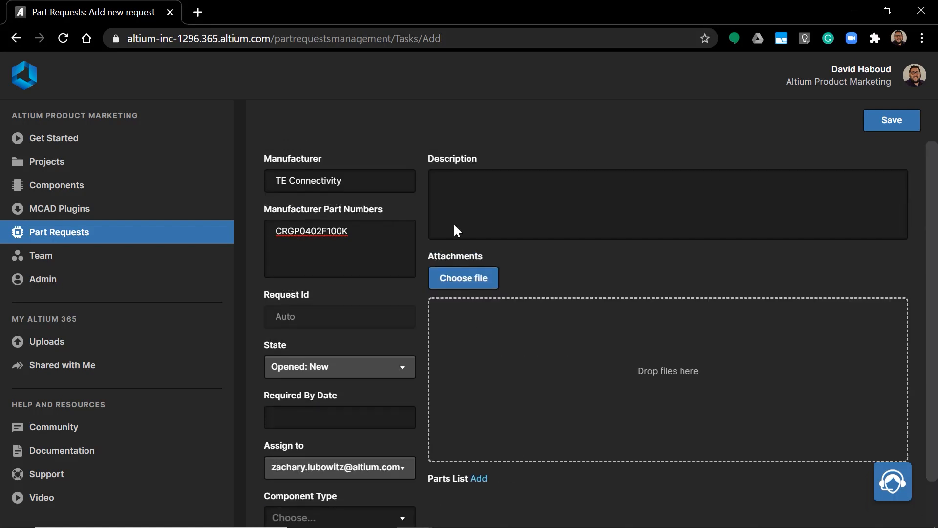
pyautogui.click(881, 128)
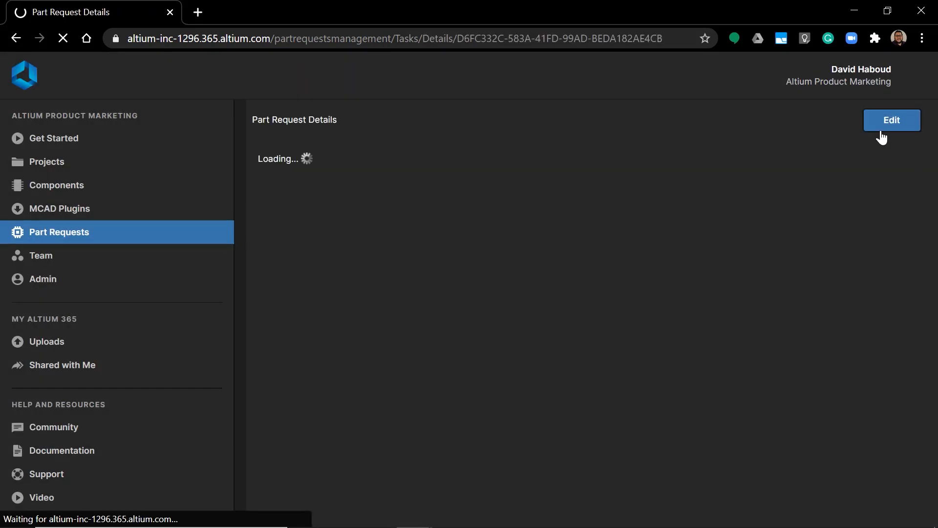